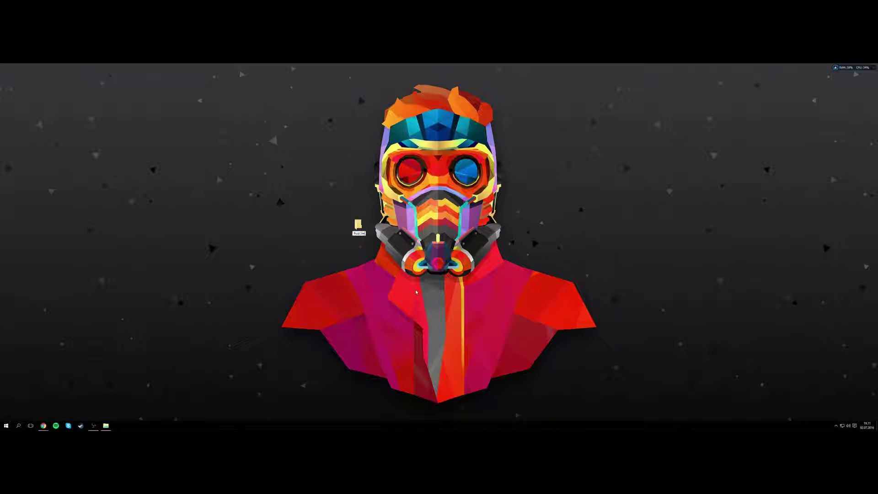
Name the desktop folder Rust Server, then launch Chrome showing the Google page
key(Return)
drag(360, 231, 339, 216)
key(super+1)
drag(814, 227, 450, 117)
Maximize Chrome and search Google for 'steamcmd download'
double_click(450, 117)
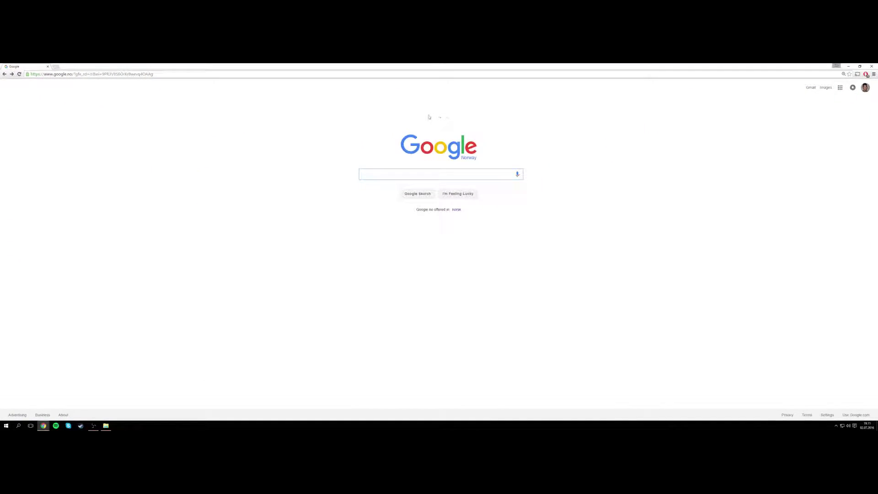
click(85, 76)
click(409, 174)
text(steamcmd)
key(Down)
key(Return)
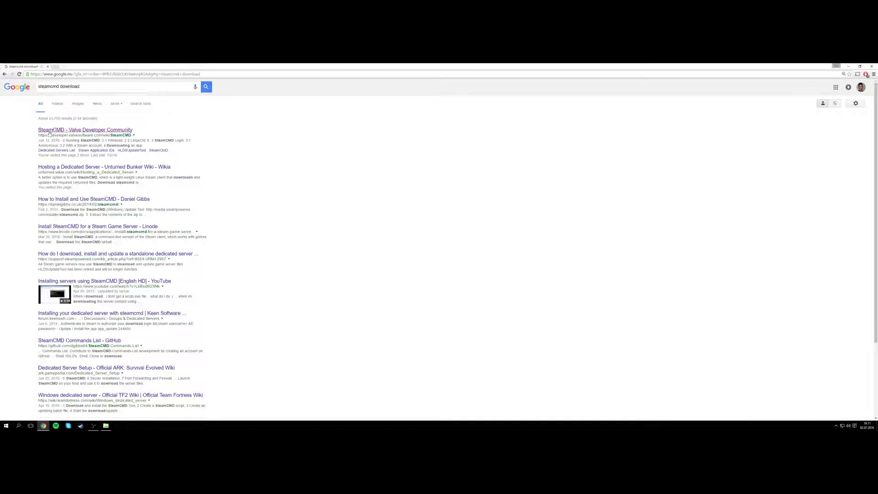
Download the Windows steamcmd.zip from the Valve Developer Community page and open it
click(57, 132)
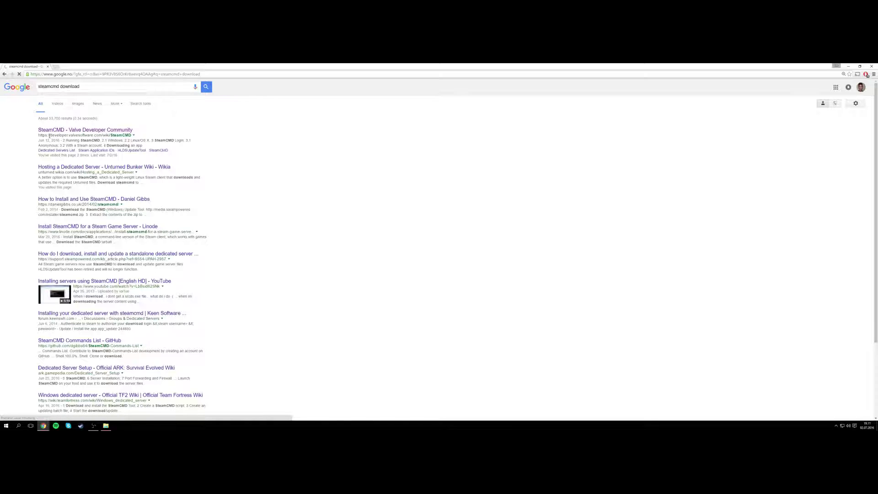
scroll(58, 138, down, 5)
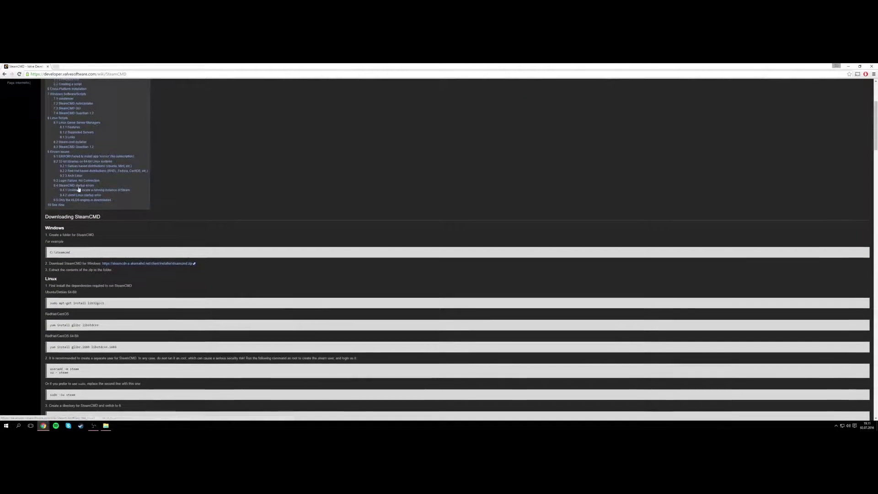
click(191, 265)
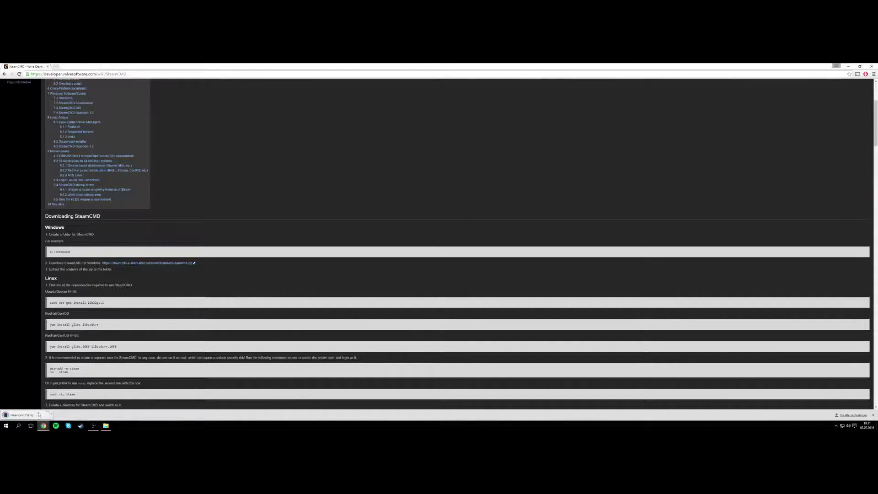
click(27, 415)
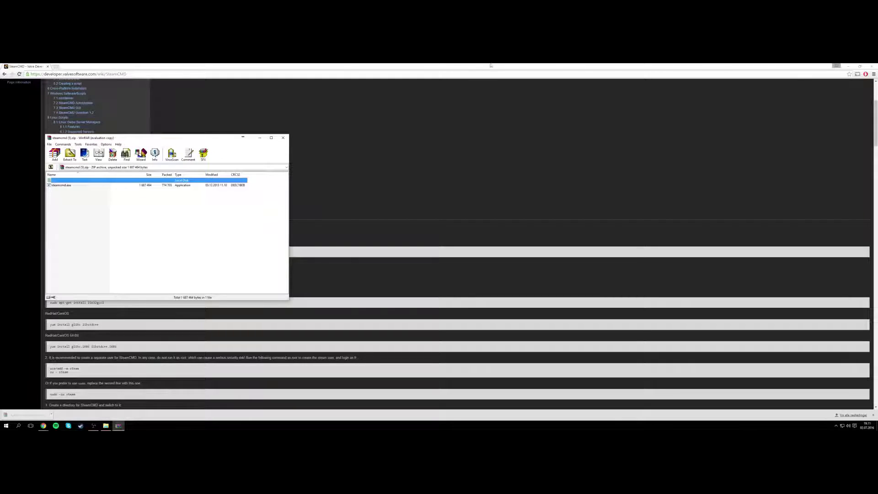
Open the Rust Server folder from the desktop alongside the archive
click(43, 425)
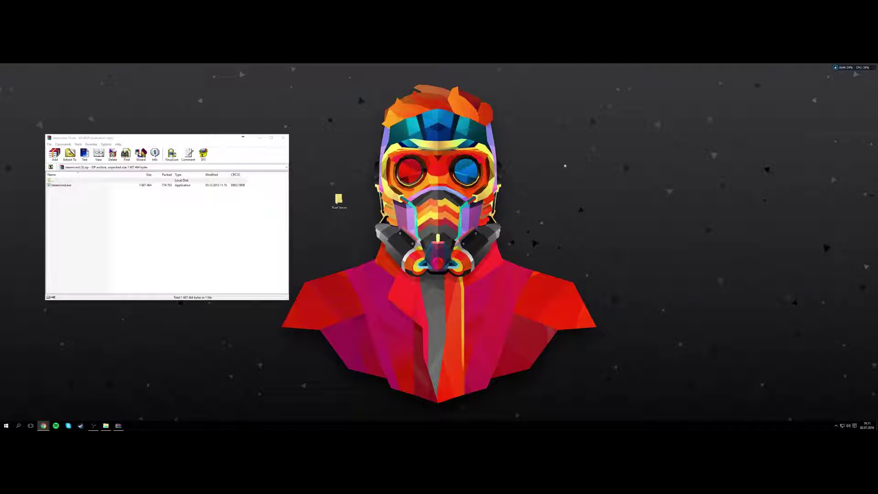
drag(176, 138, 194, 126)
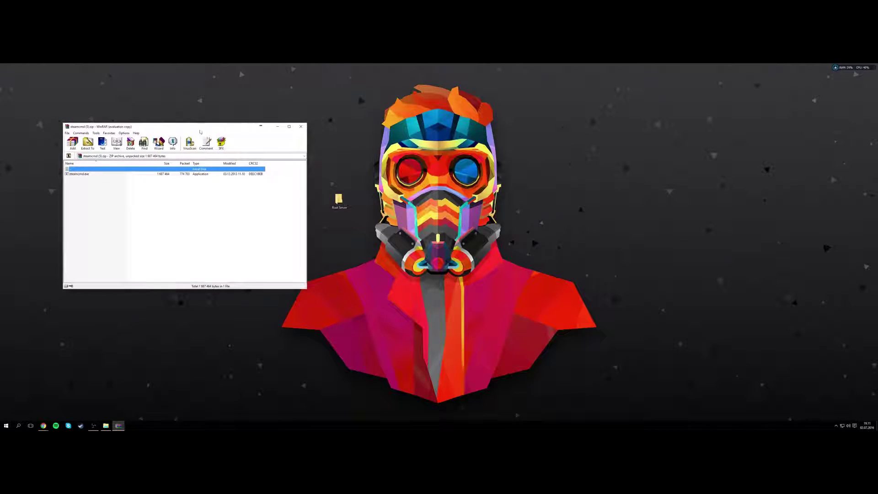
click(346, 208)
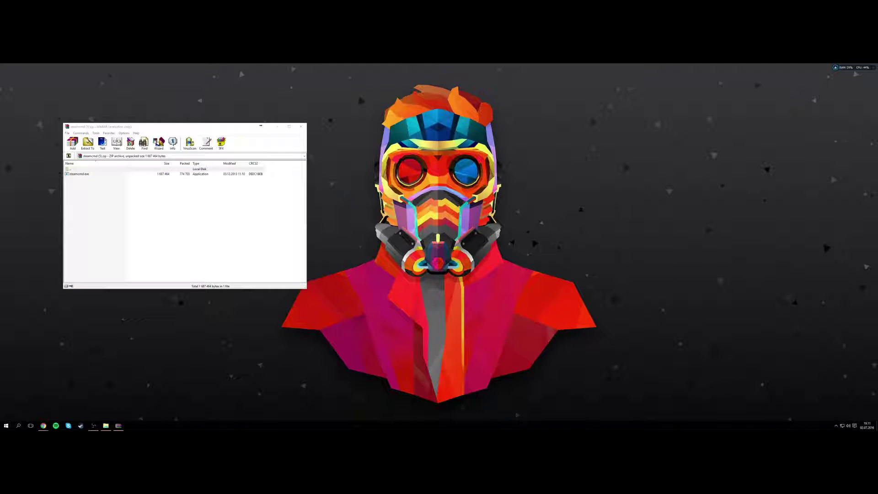
key(Return)
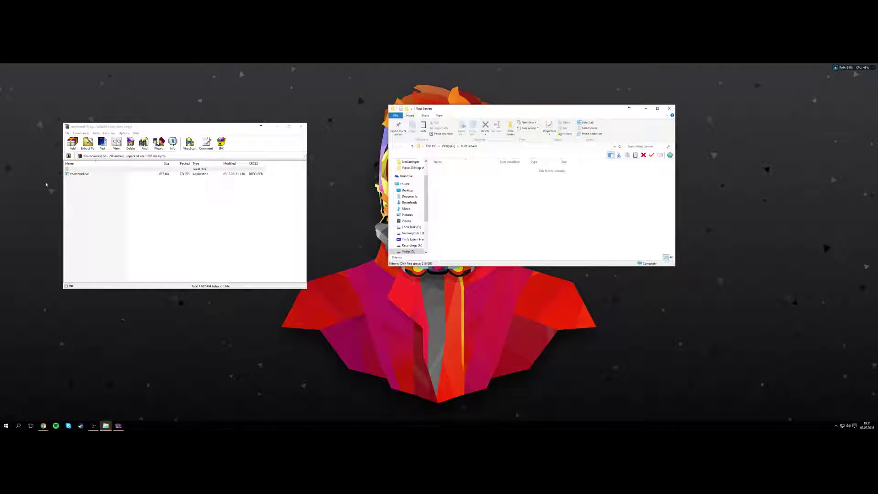
Copy steamcmd.exe from the archive into Rust Server, close WinRAR, and run steamcmd
click(358, 197)
click(169, 206)
drag(79, 175, 466, 185)
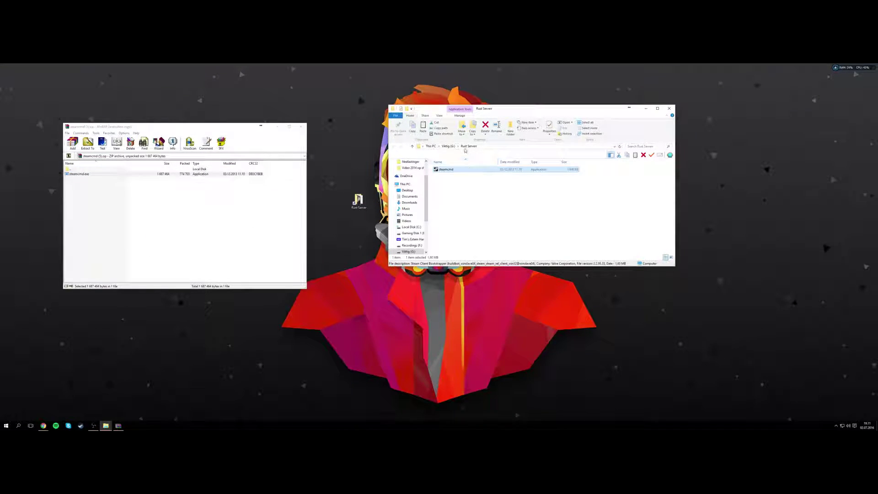
click(301, 126)
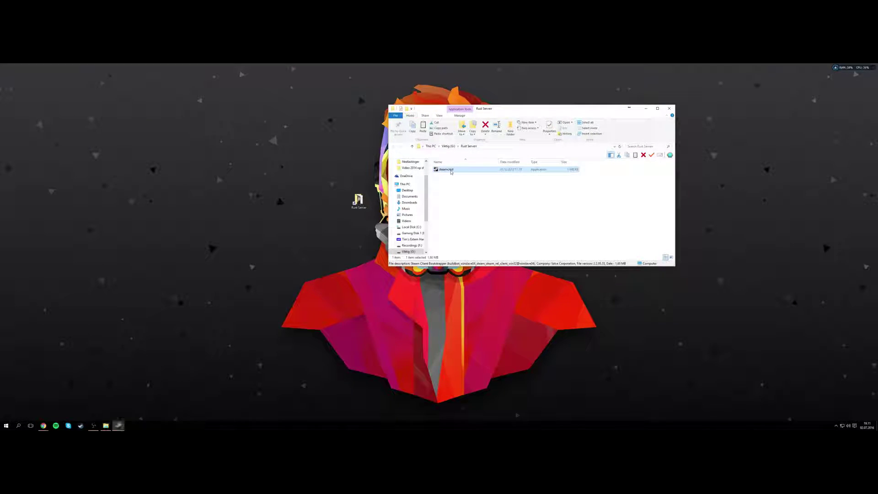
double_click(451, 170)
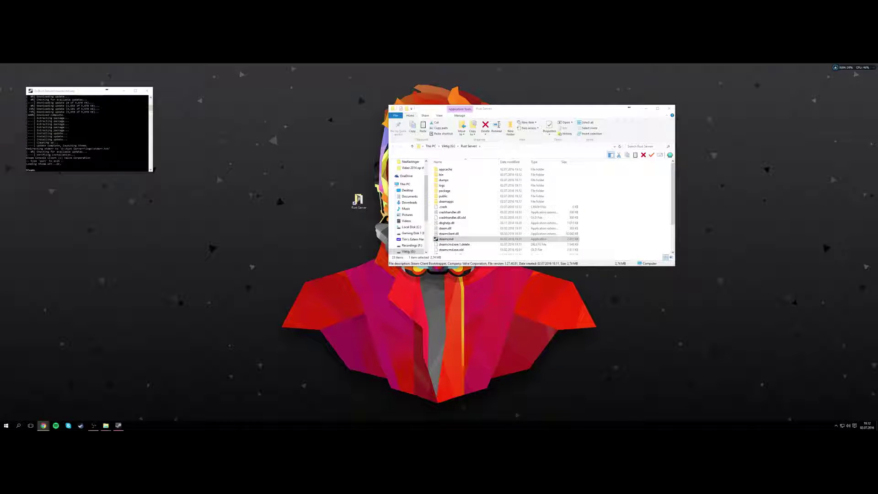
Log in anonymously and install the Rust dedicated server with 'app_update 258550 validate'
drag(89, 100, 214, 146)
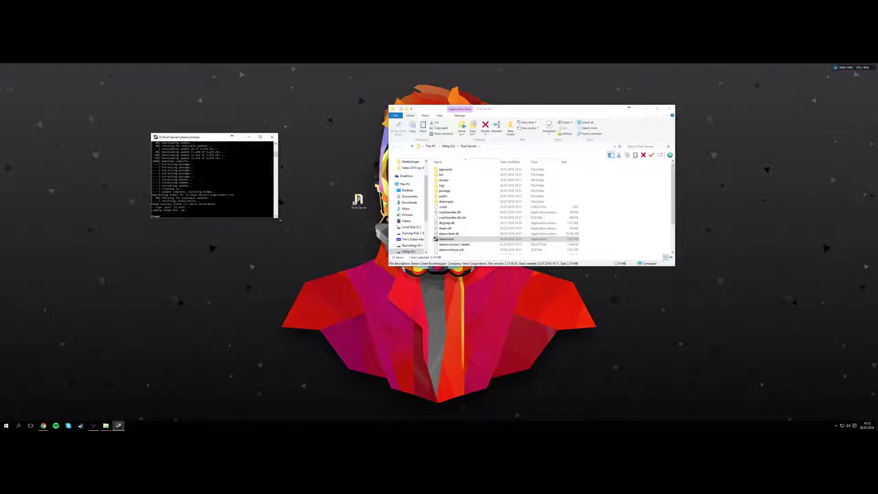
drag(278, 218, 362, 262)
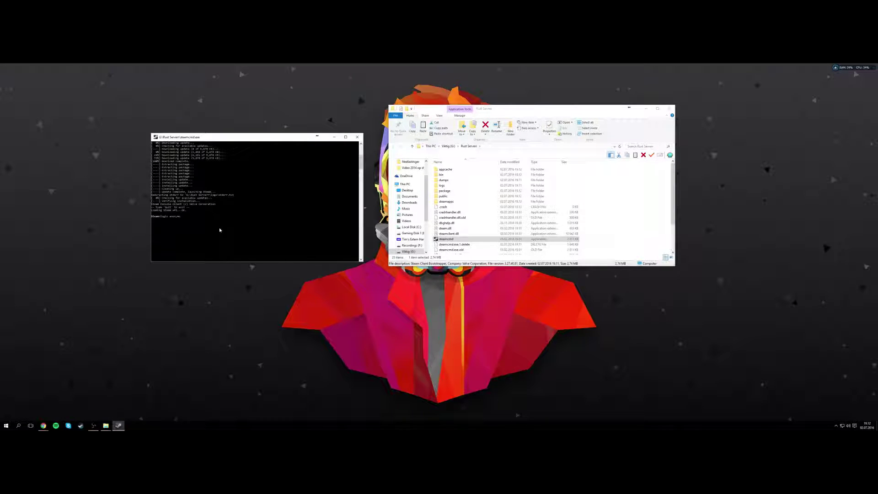
key(Return)
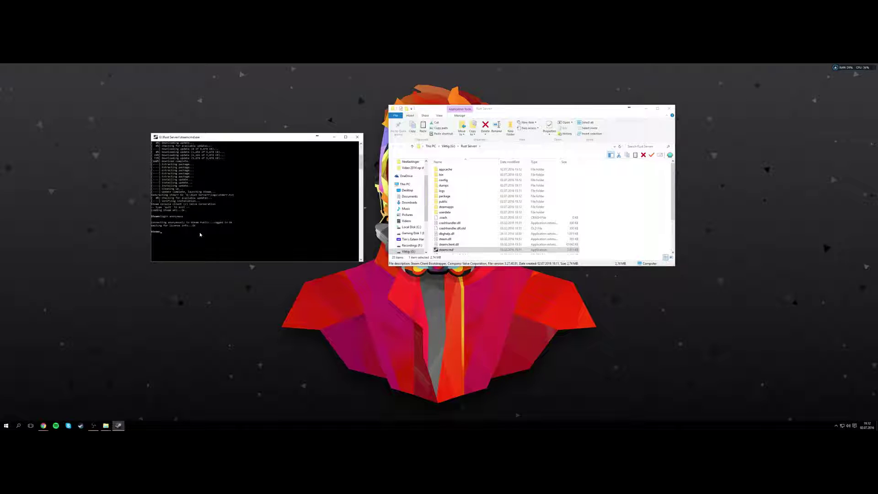
text(app_update 258550 validate)
key(Return)
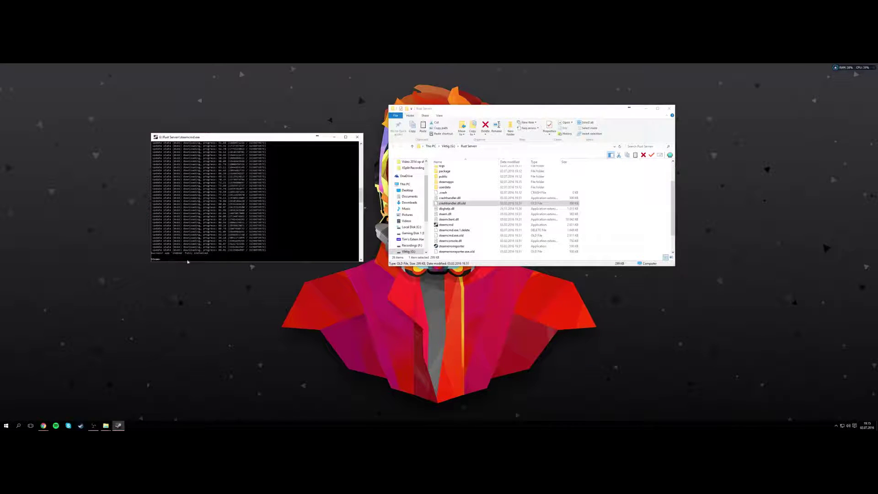
Close the console and browse to steamapps\common\rust_dedicated
click(357, 137)
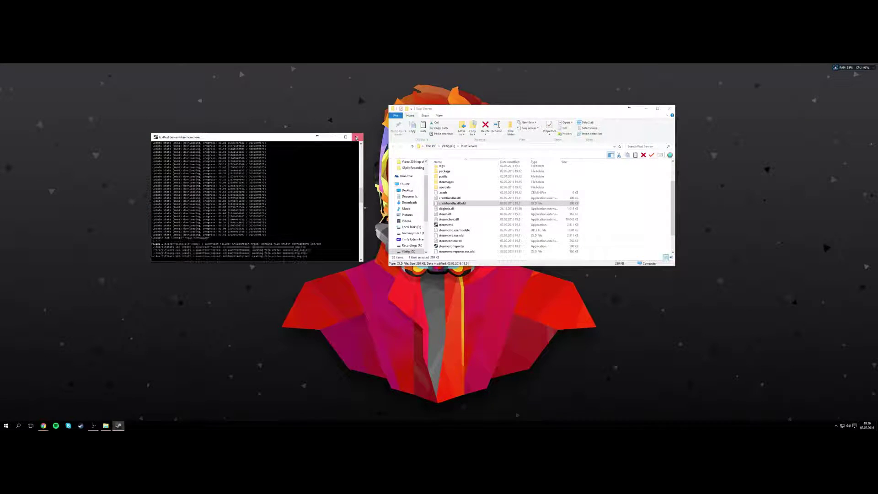
scroll(455, 193, up, 2)
scroll(455, 192, down, 2)
scroll(455, 192, down, 1)
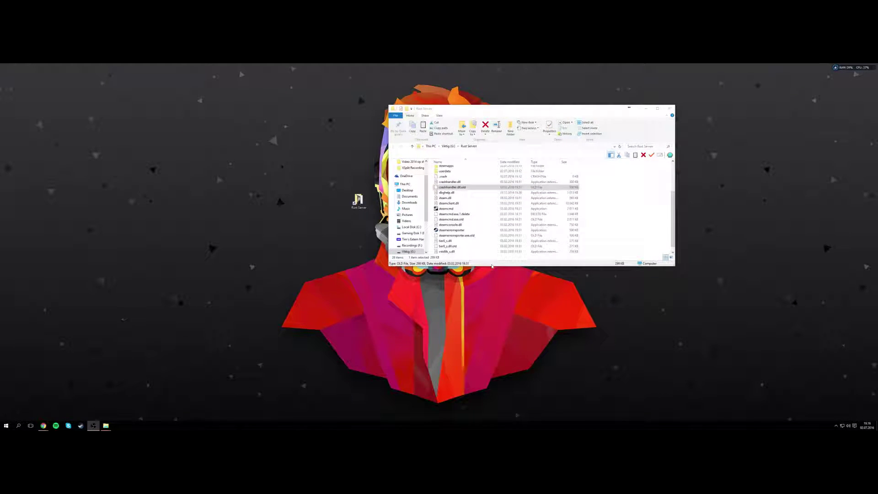
drag(387, 264, 266, 361)
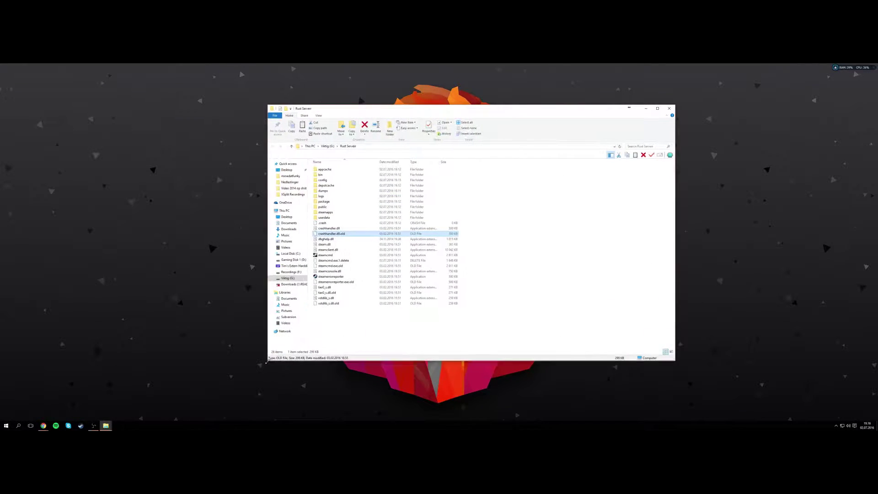
double_click(324, 212)
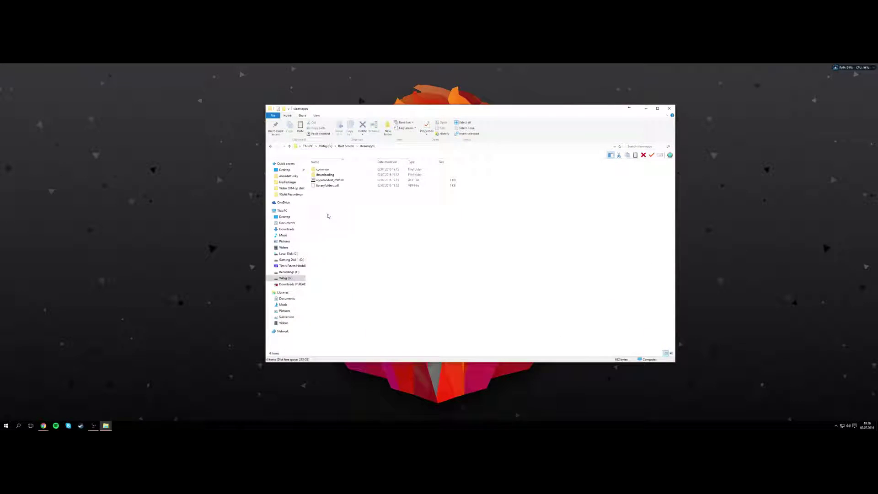
double_click(327, 171)
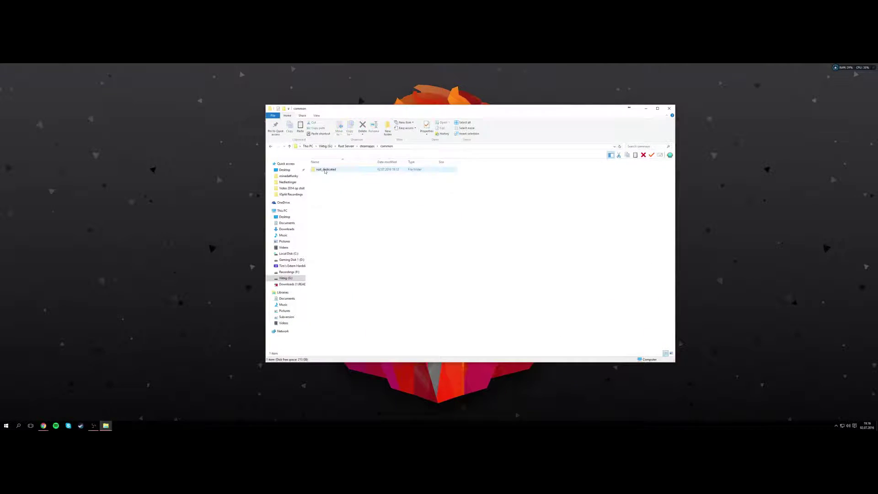
double_click(329, 170)
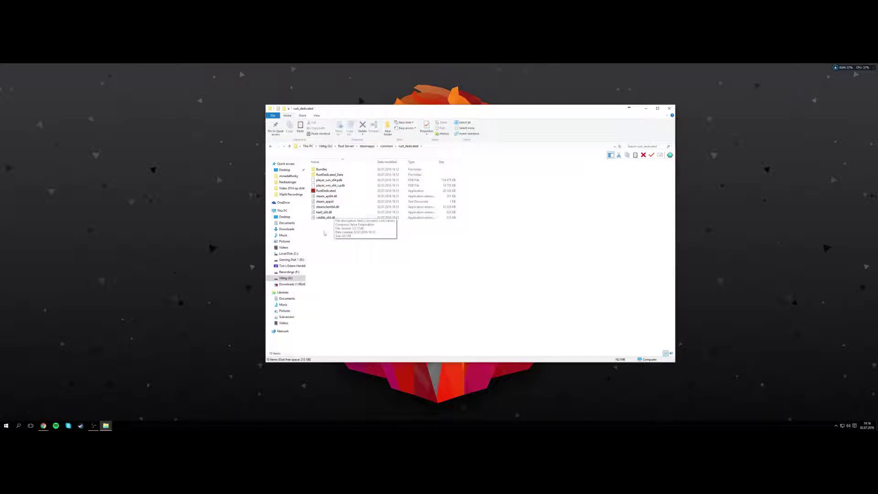
Create a New Text Document in rust_dedicated and open it in Notepad
right_click(346, 241)
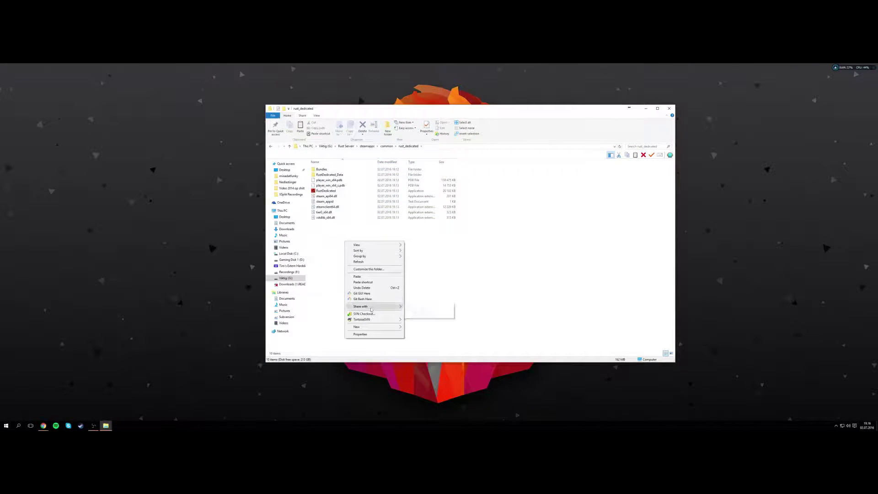
mouse_move(389, 327)
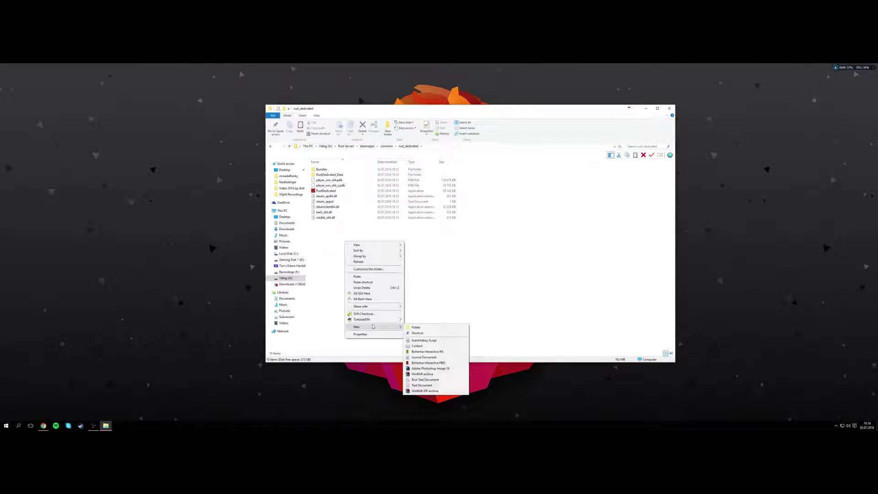
click(421, 386)
double_click(360, 182)
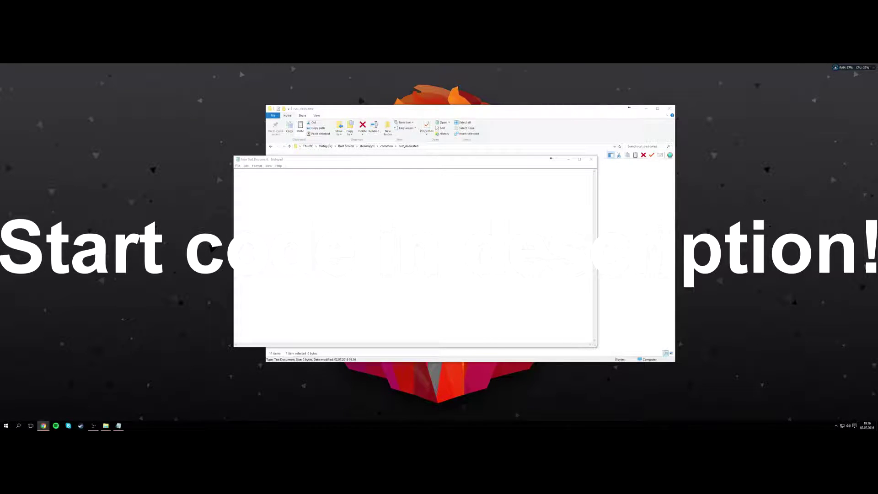
Paste the RustDedicated launch command and widen Notepad to show the full line
click(369, 212)
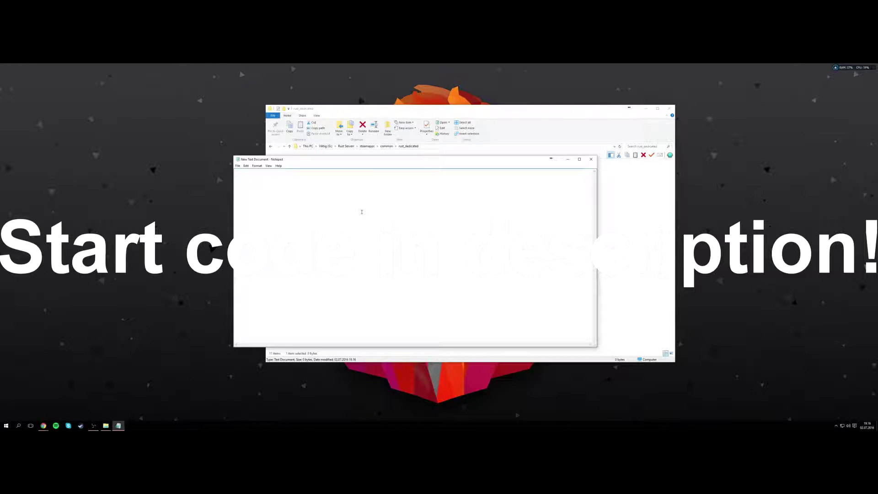
key(ctrl+v)
key(ctrl+a)
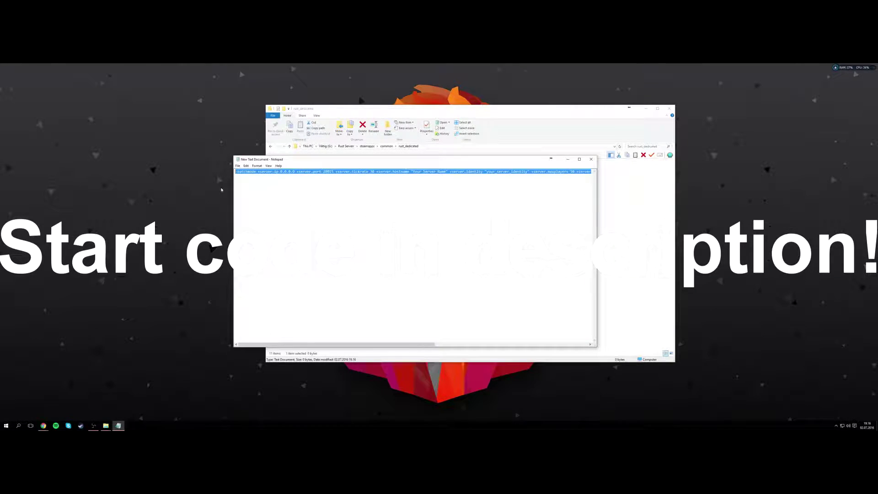
click(294, 197)
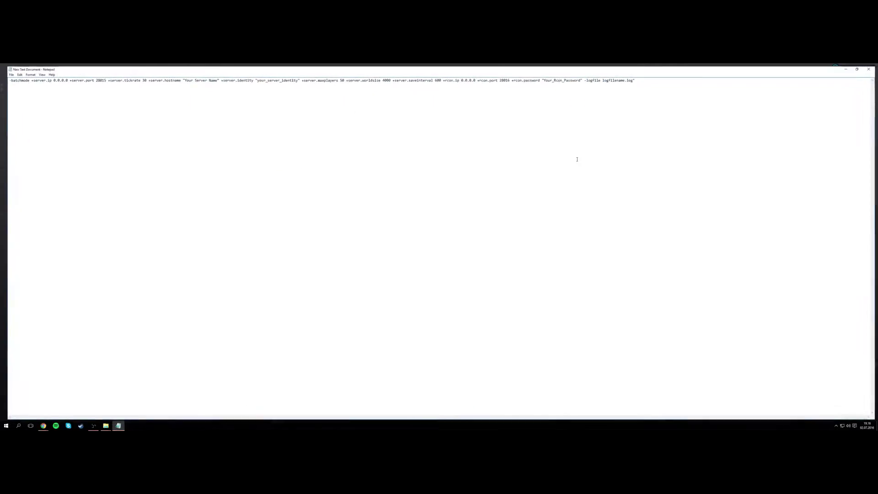
click(579, 158)
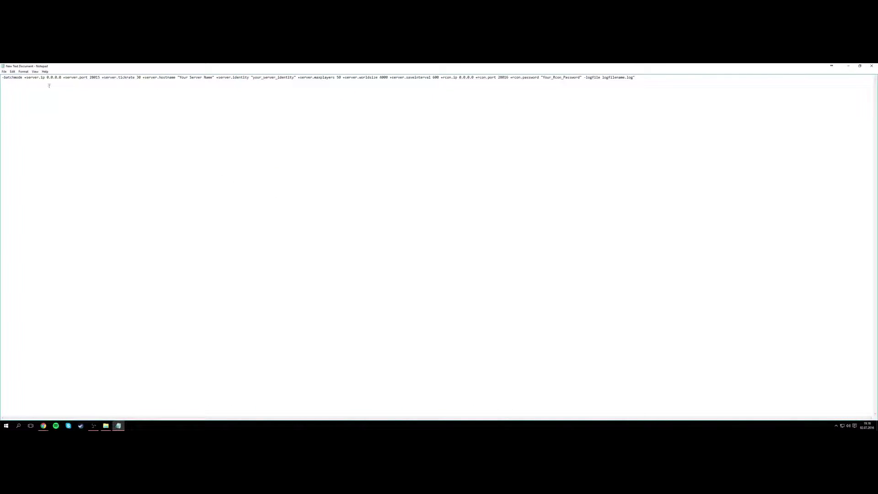
Set hostname 'MysticGN 3x', identity 'mysticgn100', and a custom RCON password
double_click(118, 79)
drag(159, 79, 181, 80)
text(Mystic)
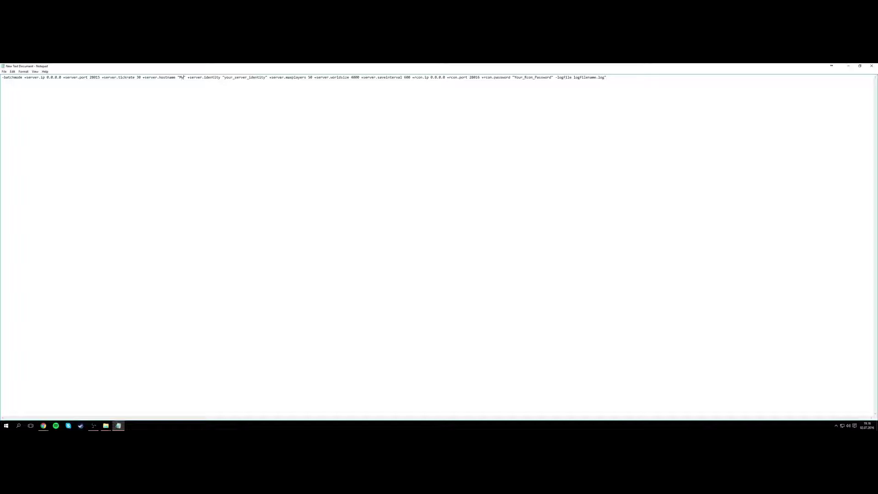
text(GN)
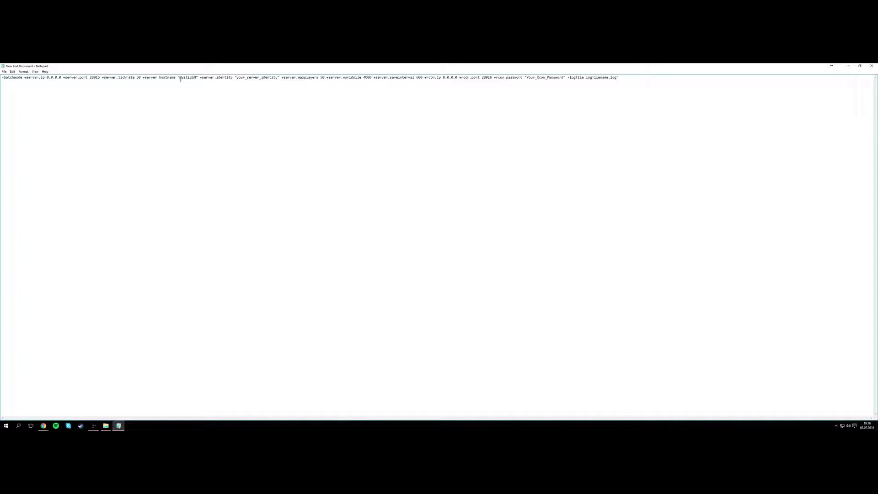
text( 3x)
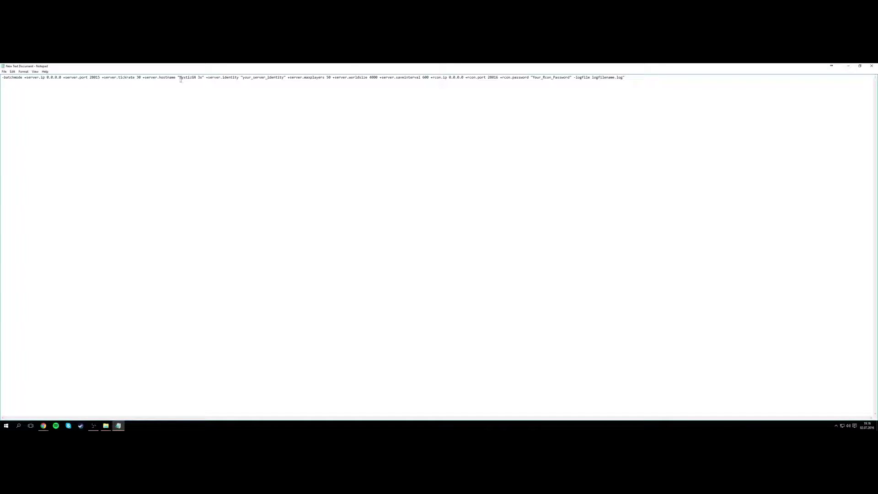
drag(243, 78, 285, 78)
text(m)
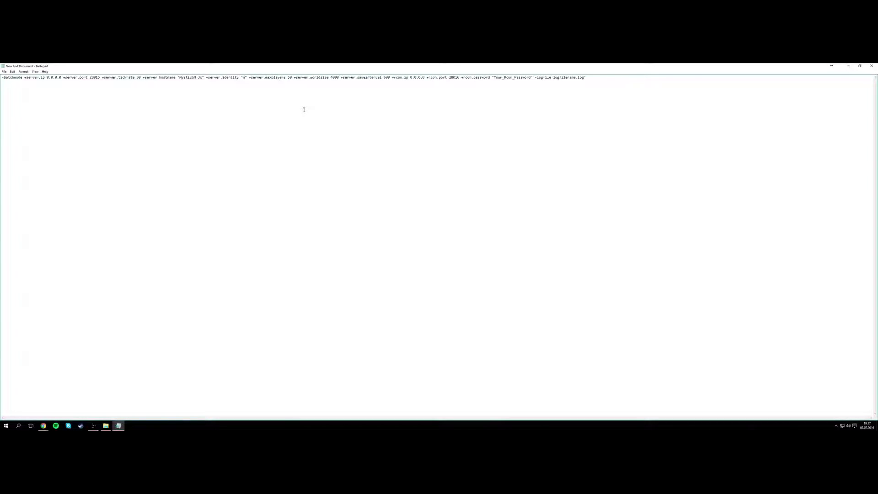
text(ysticgn)
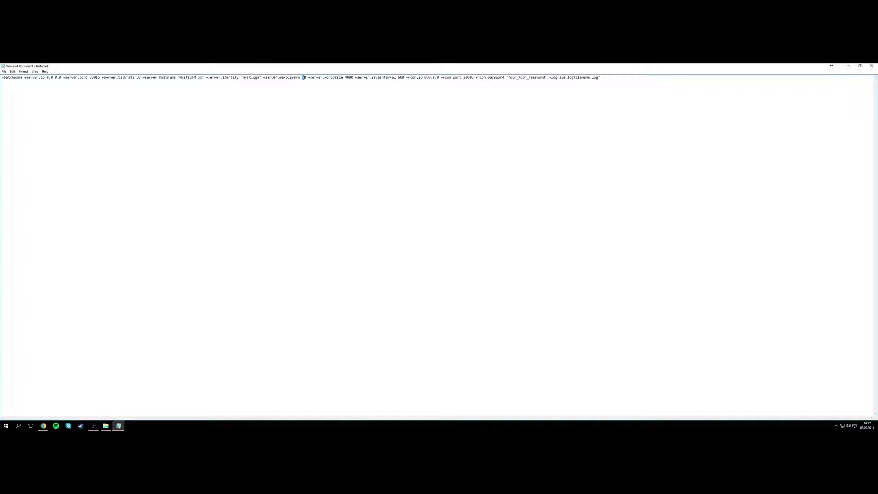
text(100)
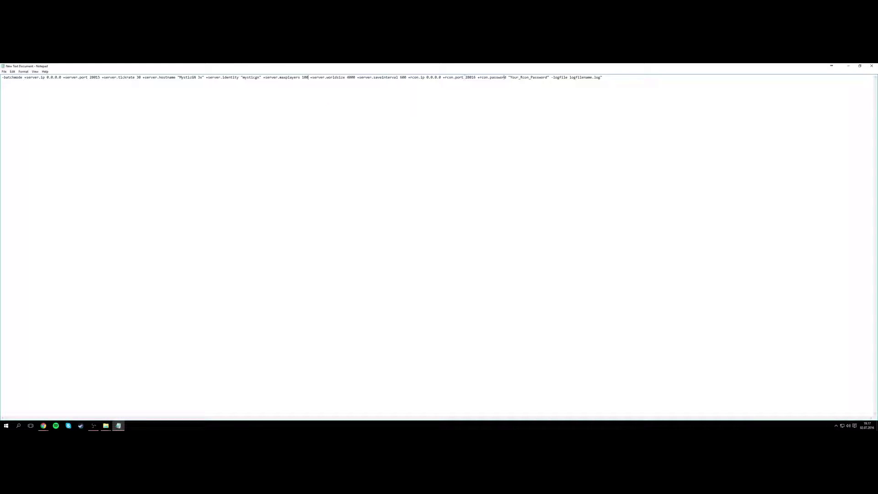
drag(547, 78, 511, 80)
Save the command as start.bat with type All Files, then close Notepad
click(4, 71)
click(14, 95)
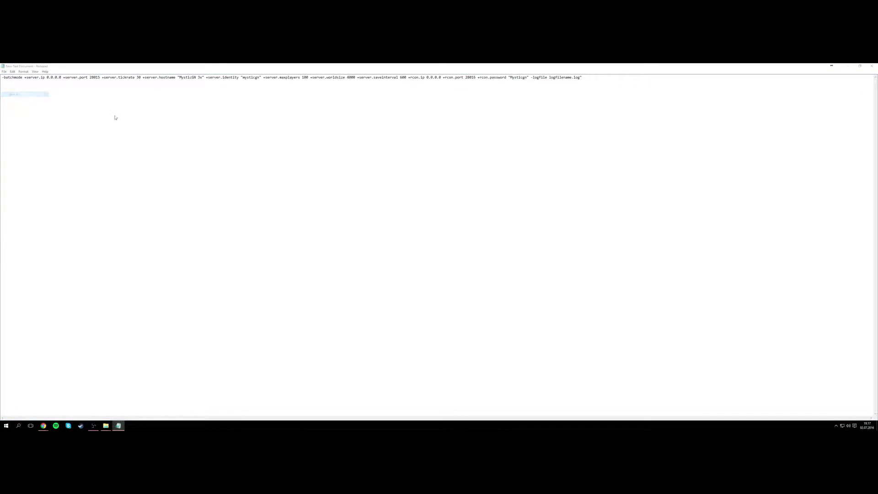
click(211, 192)
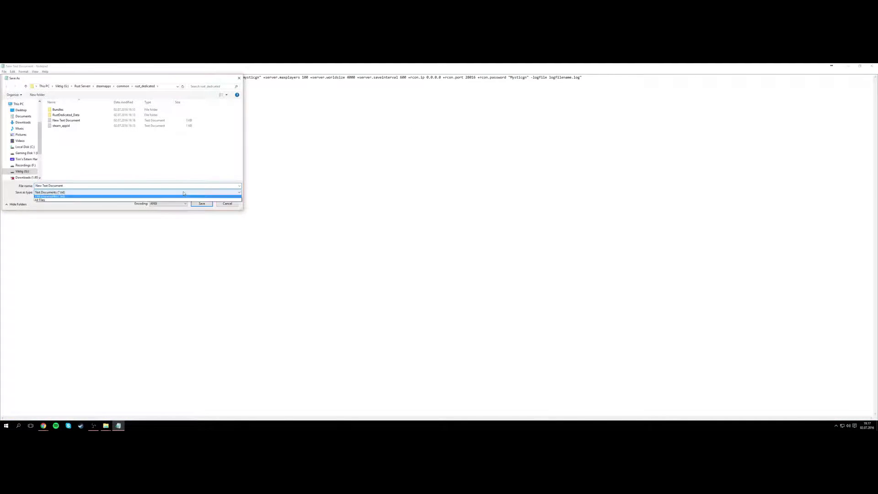
click(42, 203)
key(shift+Tab)
text(start)
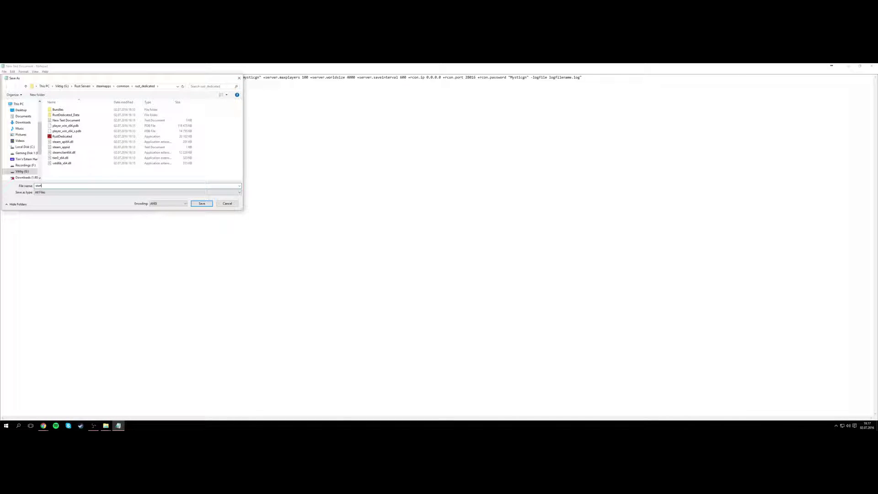
text(.bat)
click(201, 204)
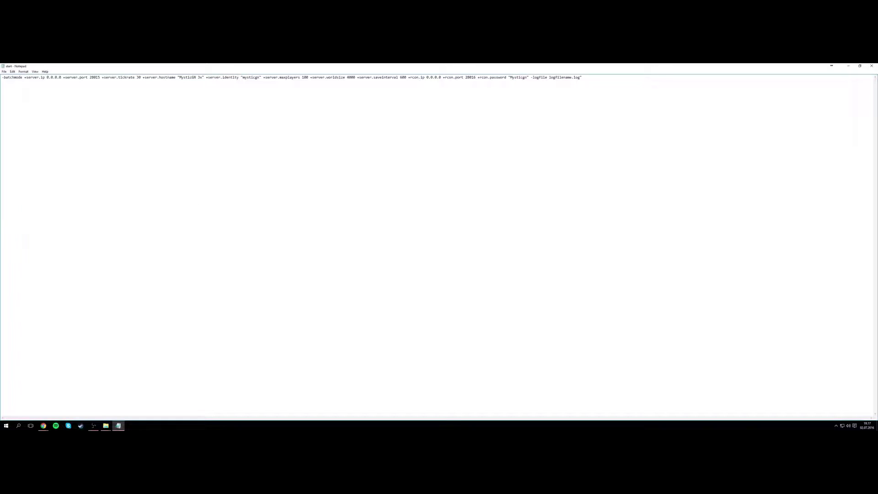
click(320, 78)
click(871, 67)
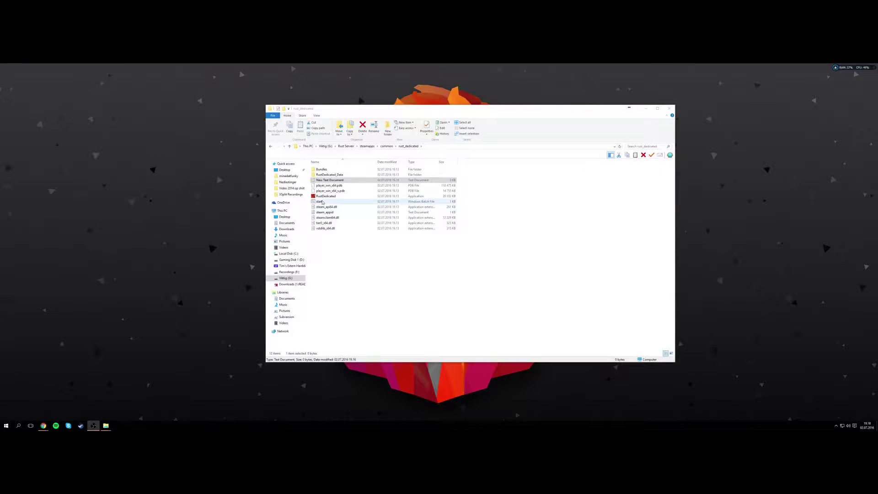
Reopen start.bat via Edit to check the RustDedicated line, then close without changes
click(322, 202)
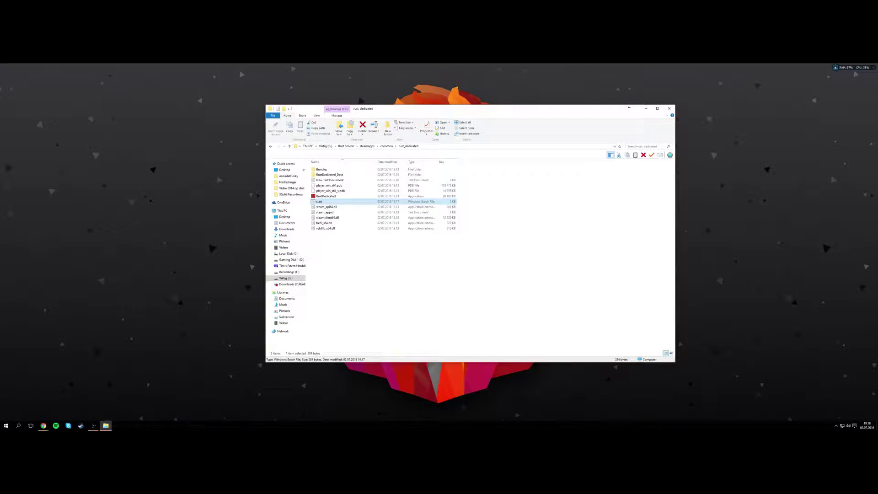
right_click(319, 201)
click(332, 213)
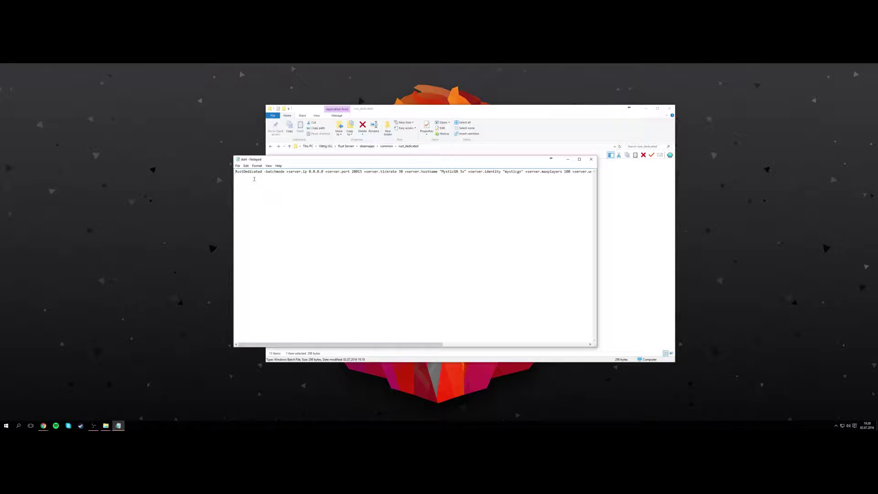
drag(263, 172, 236, 172)
click(297, 186)
double_click(263, 172)
click(349, 172)
click(588, 161)
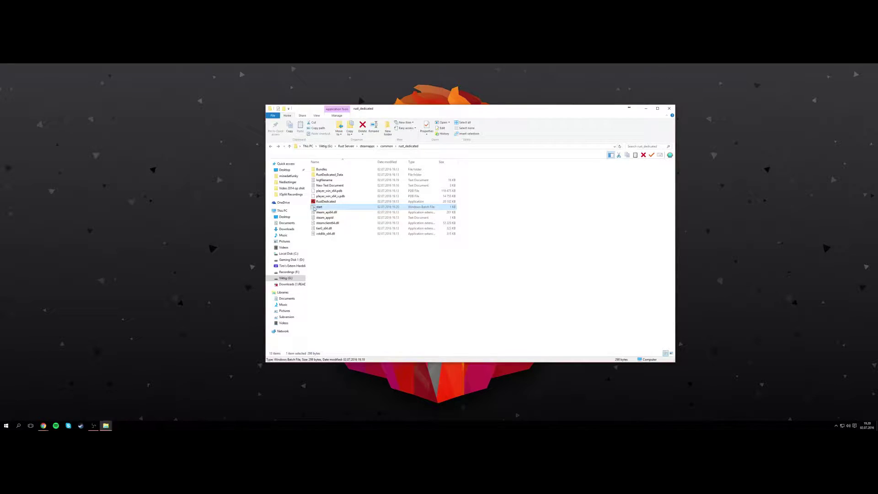
Launch the Rust server by running start.bat and enlarge its console window
double_click(314, 208)
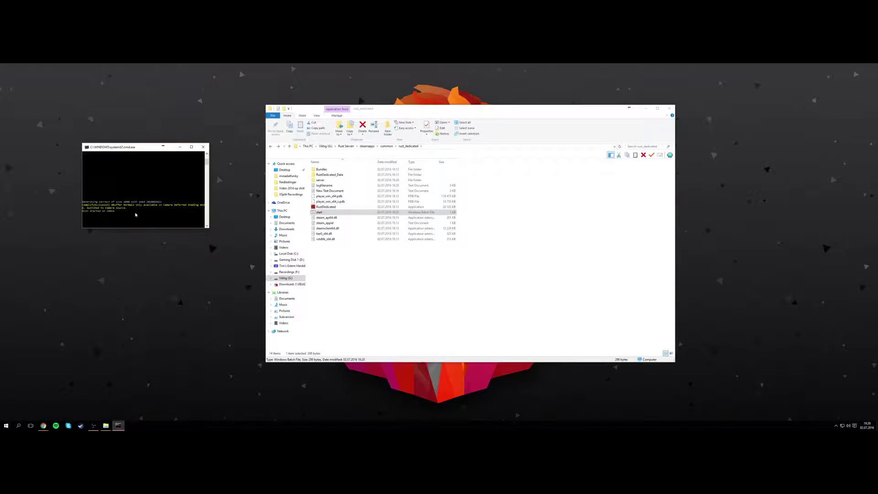
drag(138, 147, 189, 110)
drag(260, 192, 342, 227)
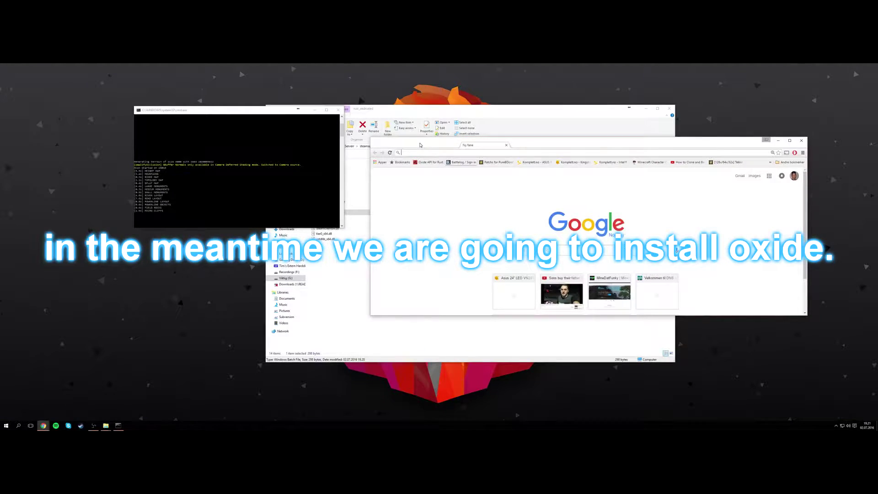
Search Chrome for 'oxide' and open oxidemod.org
double_click(420, 145)
text(oxide)
key(Return)
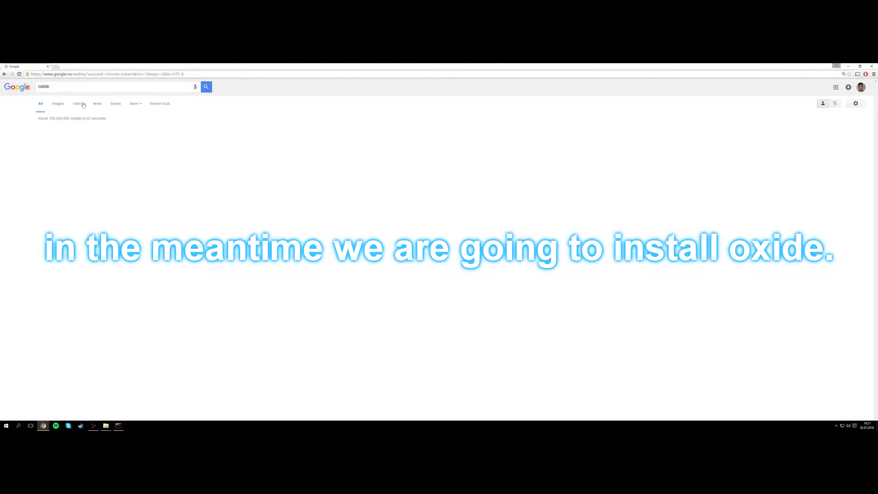
click(48, 132)
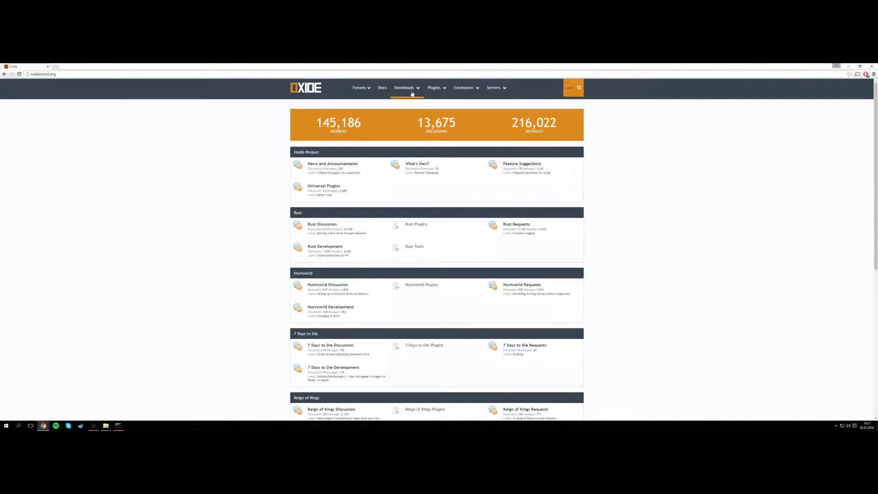
From Oxide's Downloads page, download the Windows Oxide for Rust zip and open it
mouse_move(404, 90)
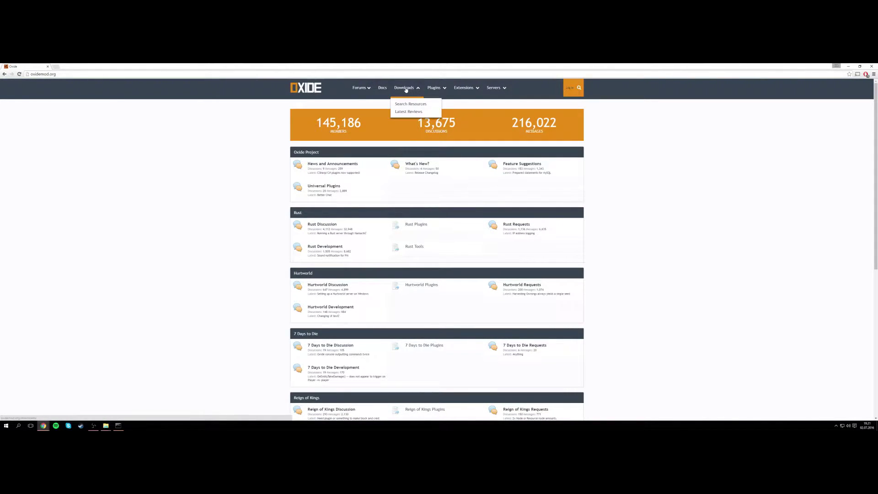
click(406, 96)
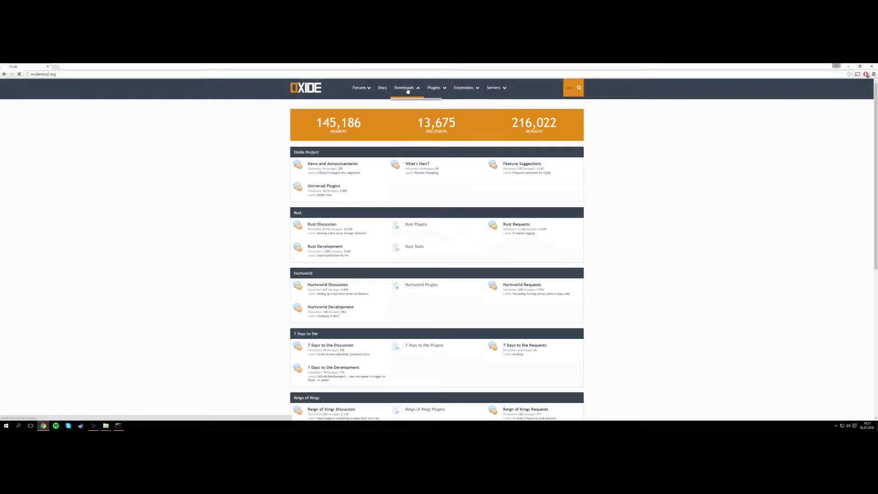
mouse_move(325, 174)
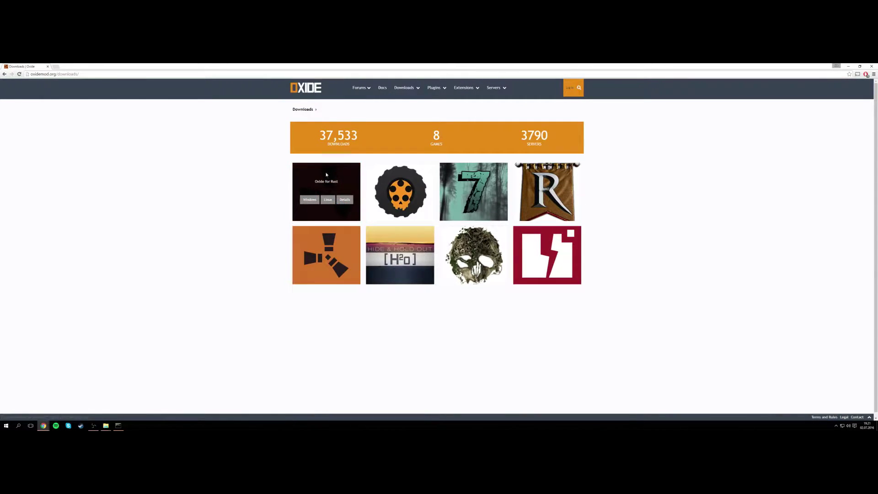
click(311, 202)
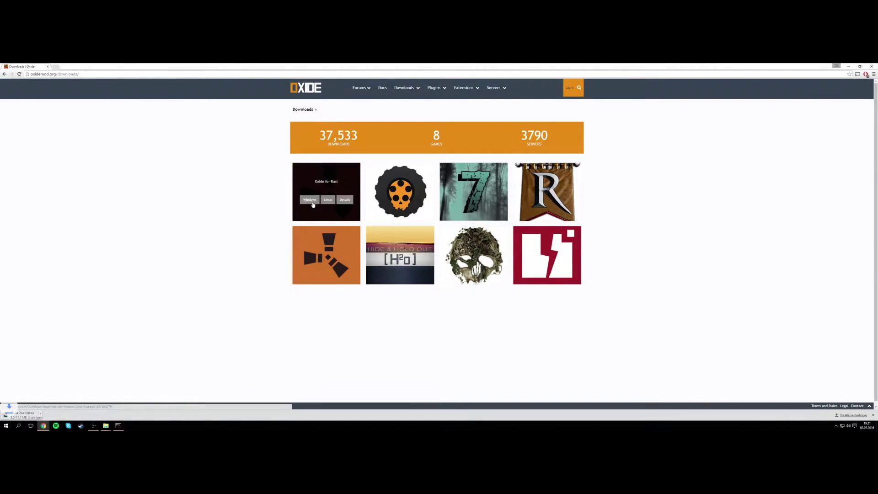
click(33, 415)
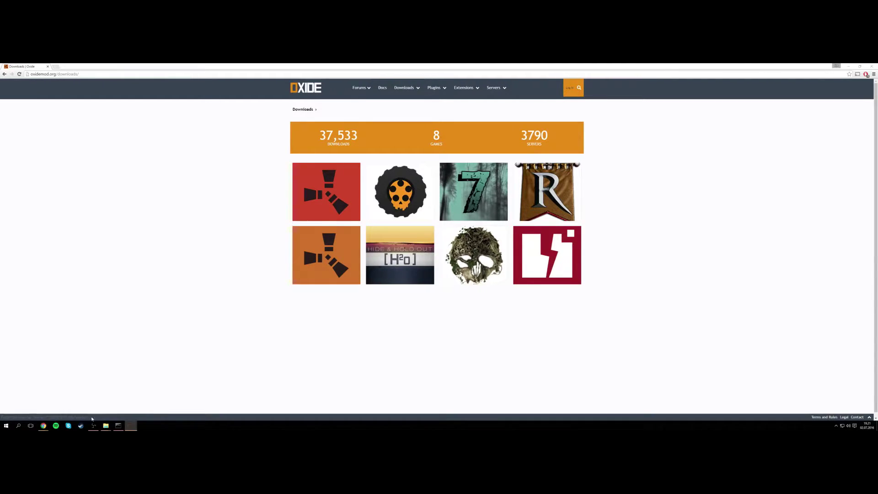
Arrange the Oxide-Rust archive beside the server console, then bring Chrome back full screen
mouse_move(105, 427)
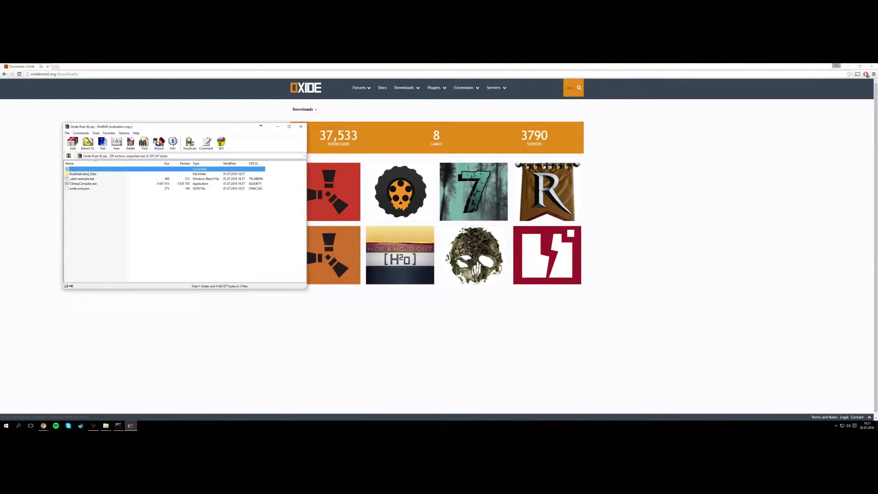
key(super+Down)
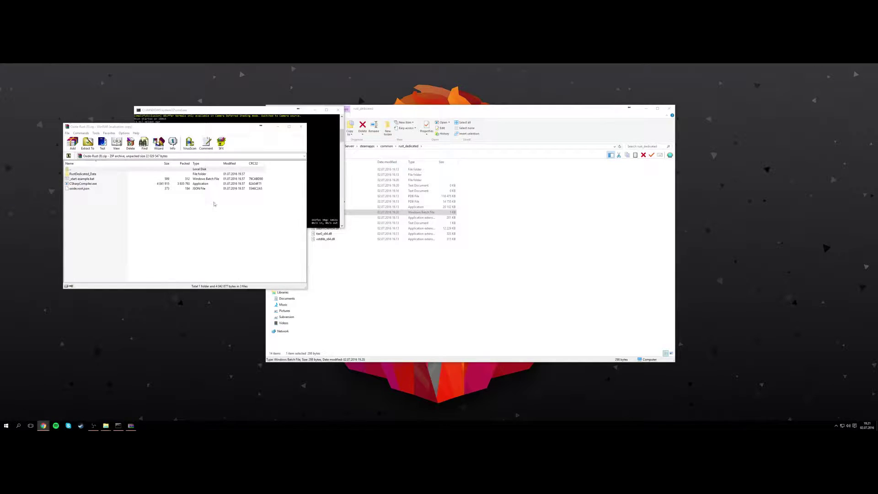
click(323, 169)
drag(121, 129, 656, 172)
click(201, 203)
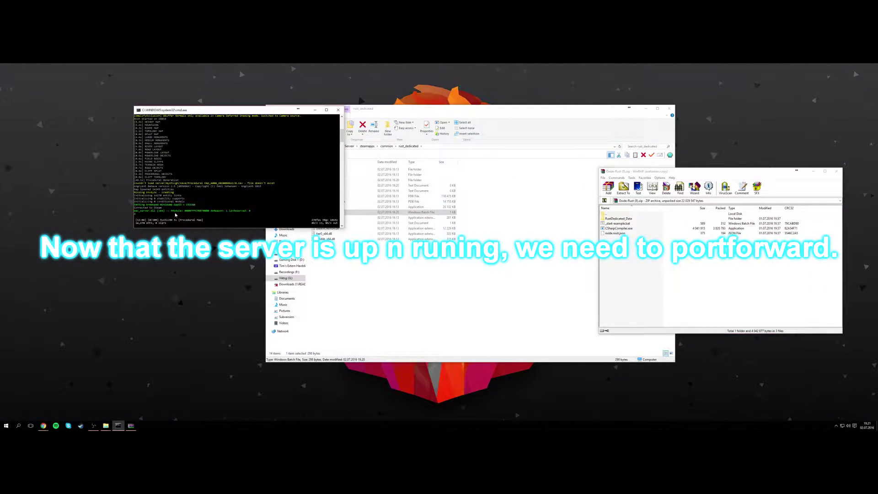
key(alt+Tab)
key(super+Up)
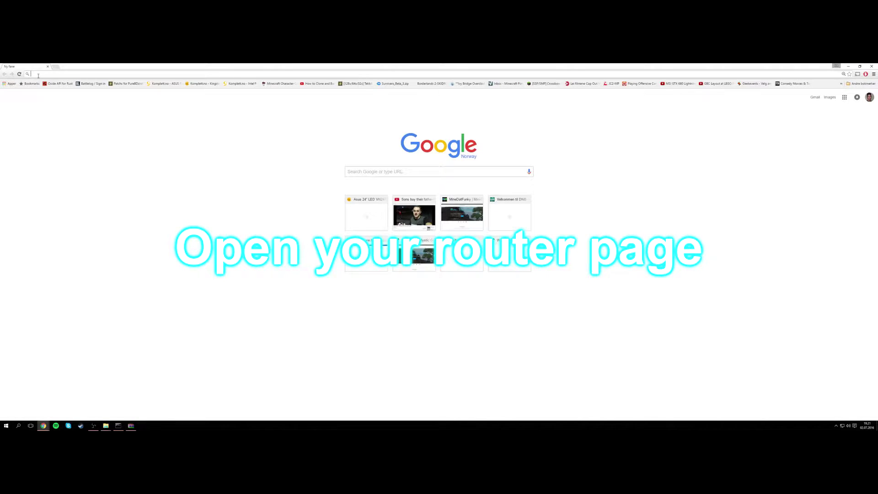
Load routerlogin.net and go to AVANSERT > Avansert konfigurasjon > Viderekobling av port / portutløsing
text(routerlogin.net)
key(Return)
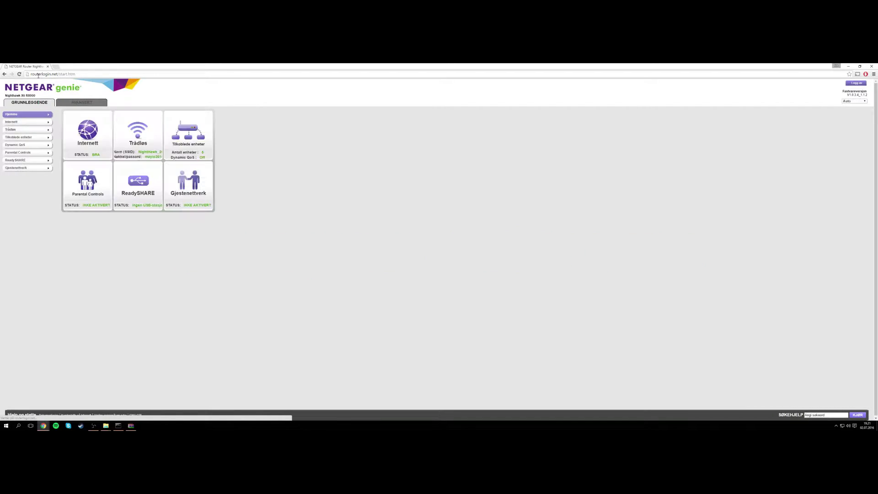
click(70, 103)
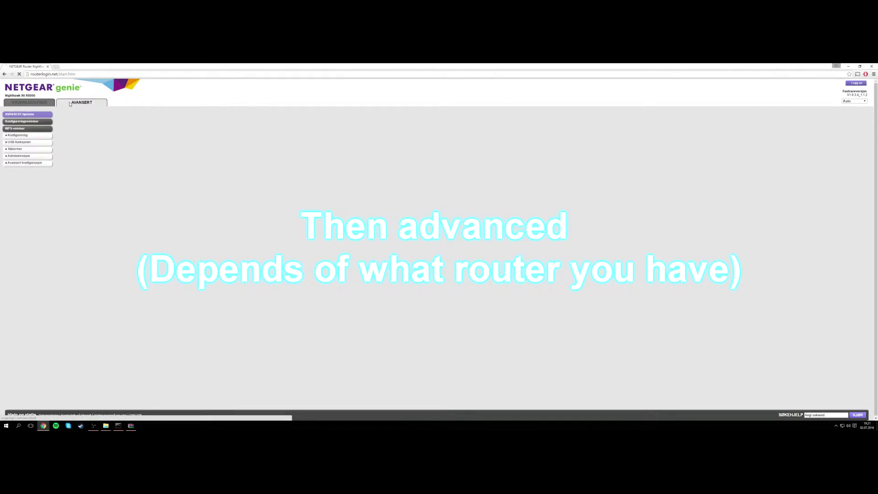
click(30, 164)
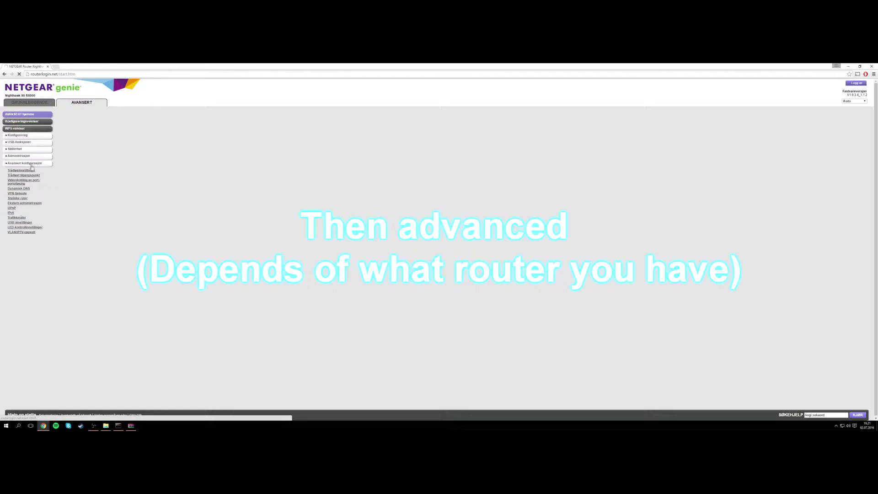
click(19, 183)
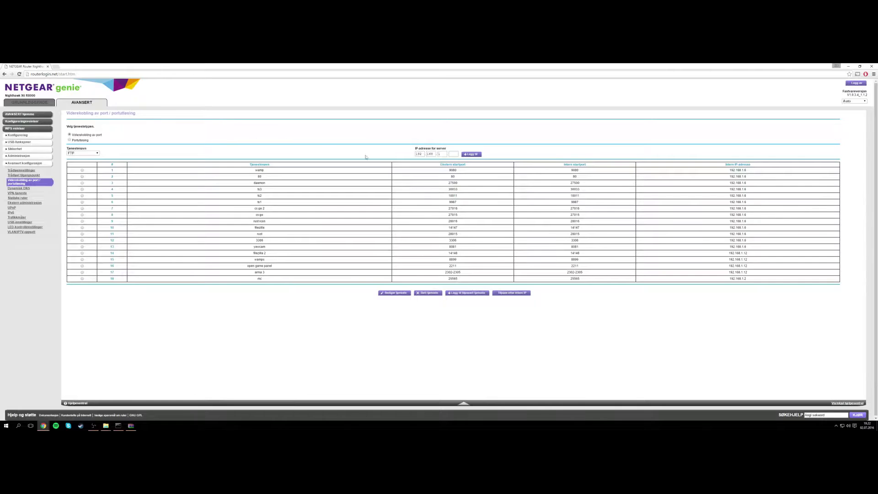
Add a custom service named 'rust' using port 28015 for both external and internal ports
click(454, 297)
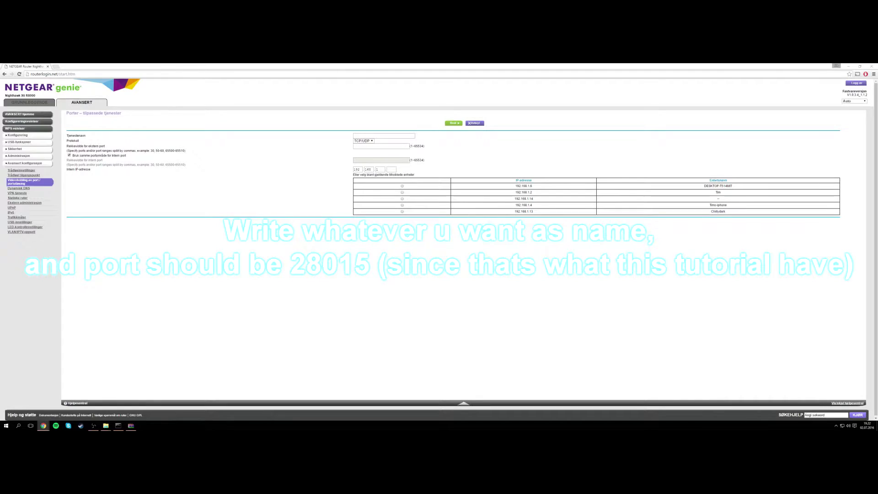
click(379, 136)
text(rust)
key(Tab)
text(28)
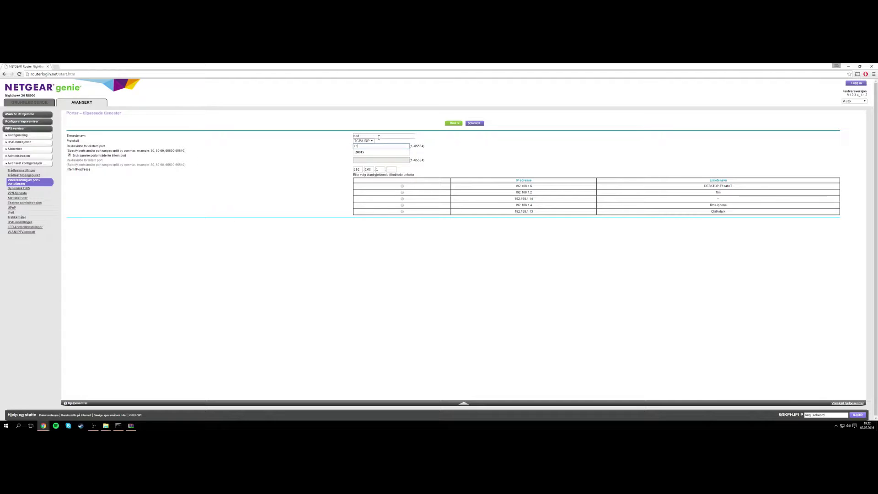
key(Return)
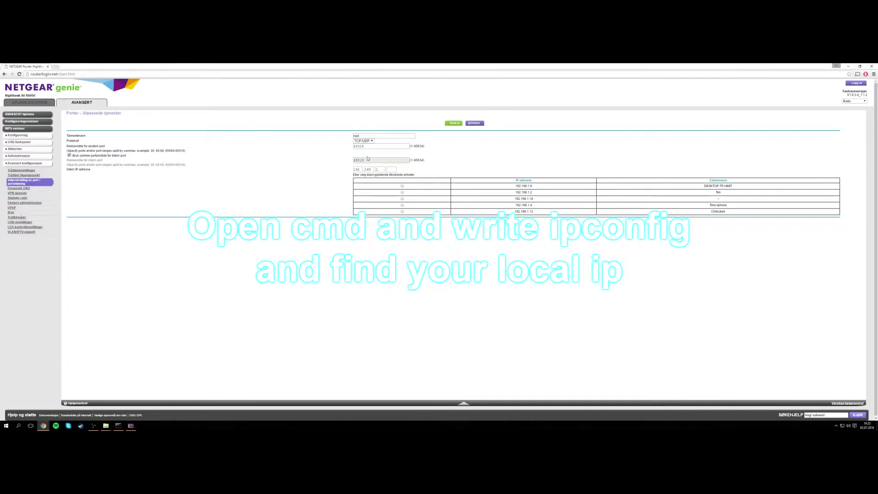
drag(358, 160, 362, 163)
click(364, 165)
Run ipconfig in Command Prompt to list this PC's network addresses
click(9, 428)
text(cmd)
key(Return)
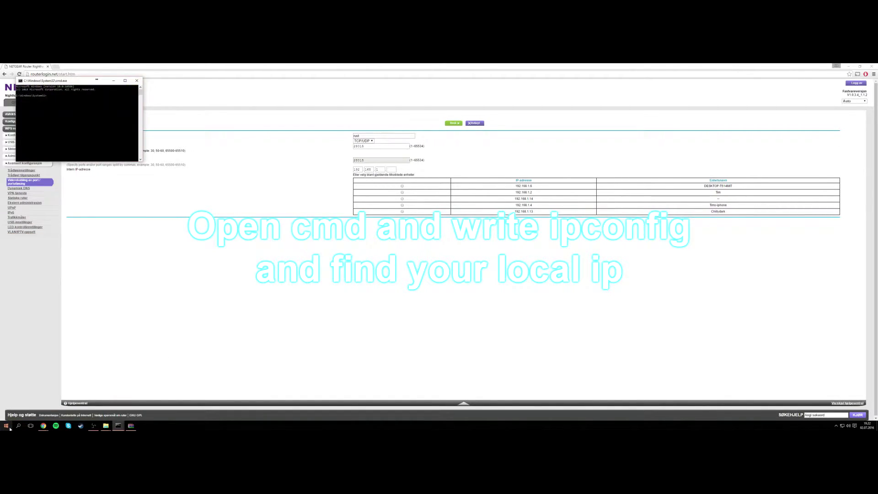
text(ipconfig)
key(Return)
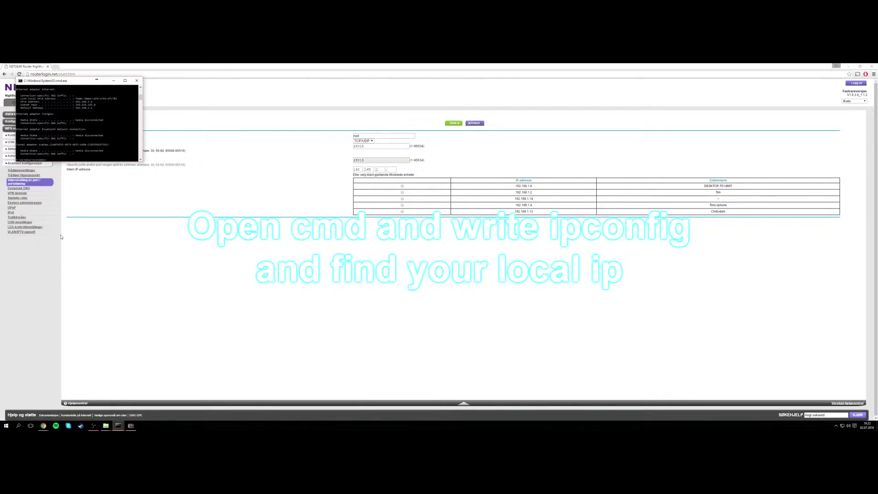
scroll(97, 132, up, 2)
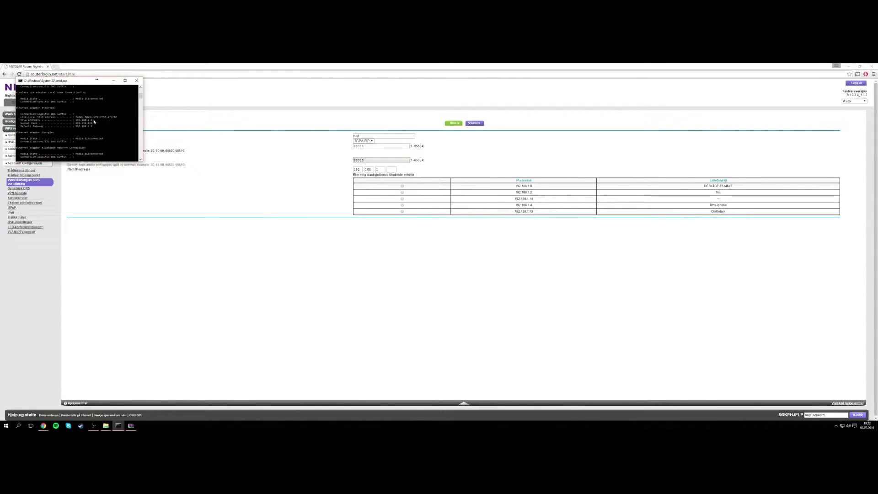
Copy the IPv4 address 192.168.1.3, close Command Prompt, and start filling the rule's internal IP
right_click(89, 119)
click(94, 124)
drag(94, 120, 77, 122)
key(Return)
click(137, 81)
click(392, 169)
text(2)
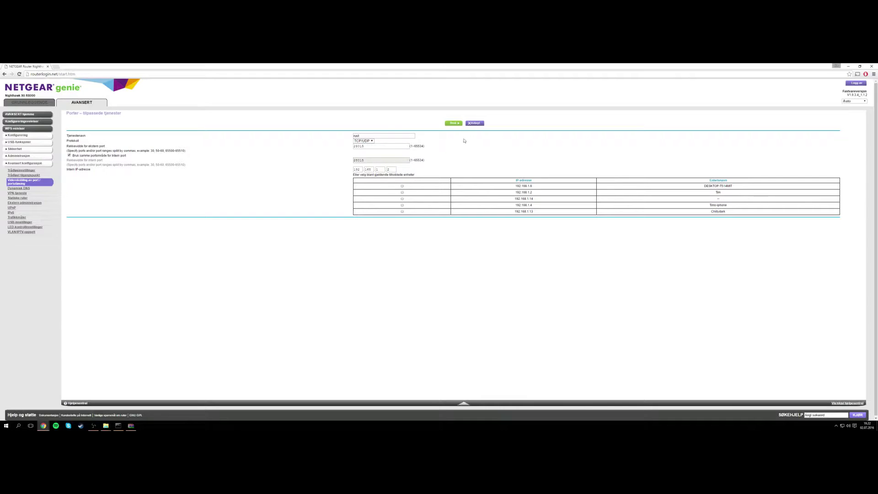
Apply the 'rust' forwarding rule; the router rejects it because the service name already exists
click(454, 123)
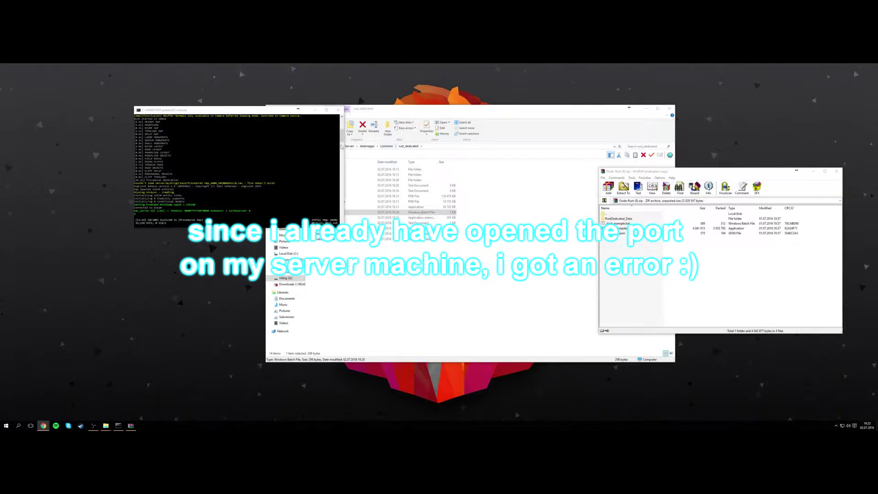
click(199, 182)
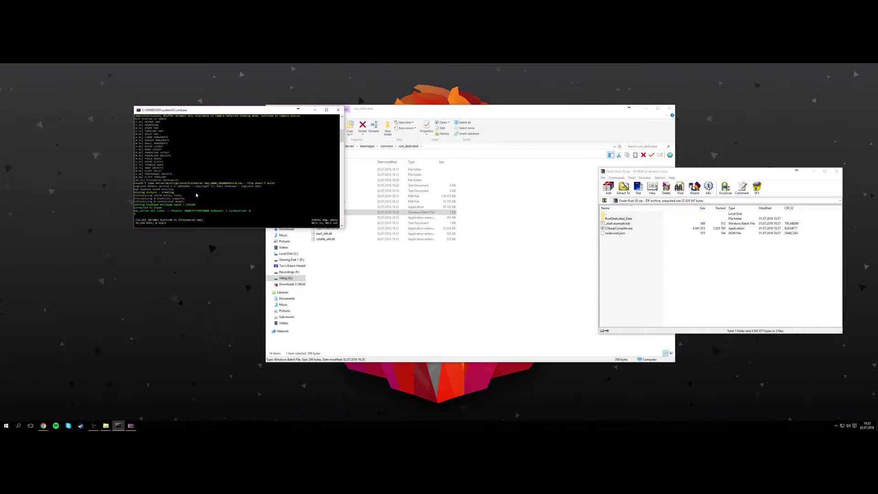
Copy all Oxide archive files into rust_dedicated, replacing existing files, and relaunch the server via start
click(339, 112)
click(649, 259)
drag(640, 259, 470, 263)
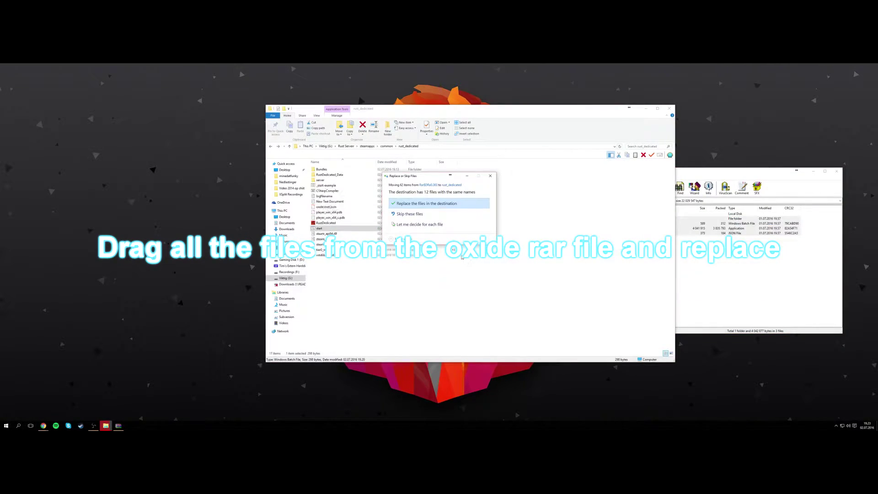
click(421, 202)
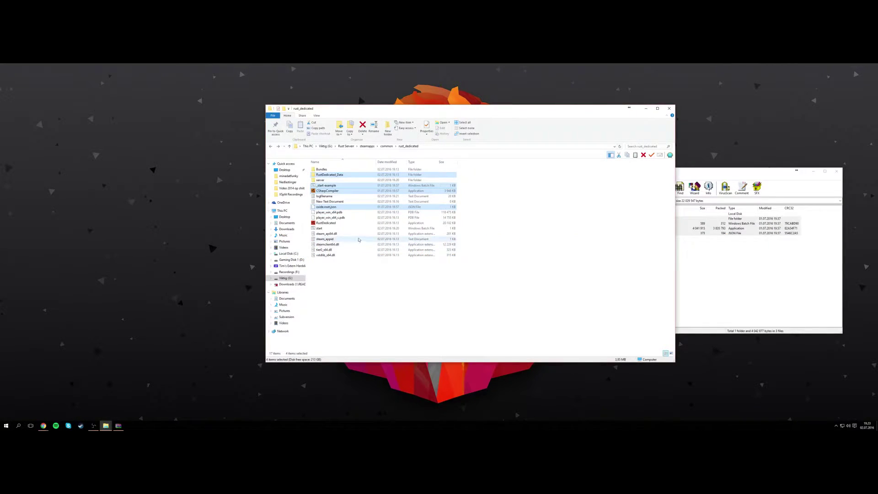
double_click(339, 229)
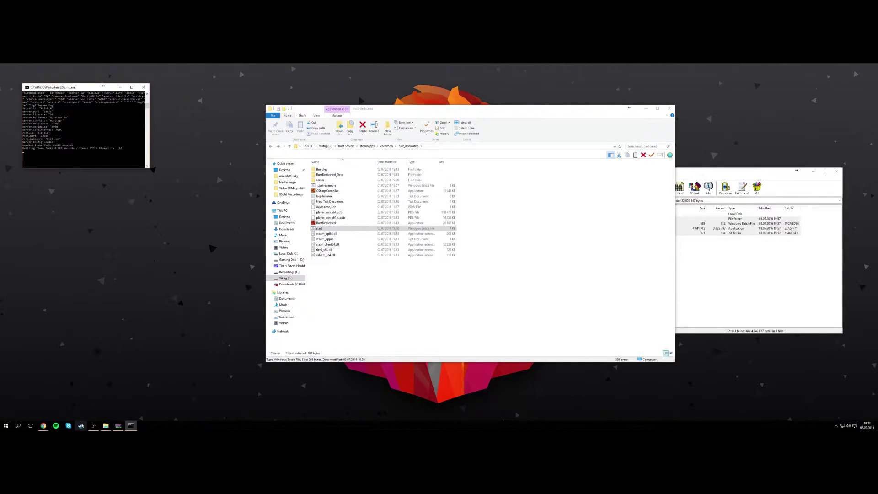
click(81, 425)
Check the Favorites list in Steam's View > Servers browser, then close it
click(29, 89)
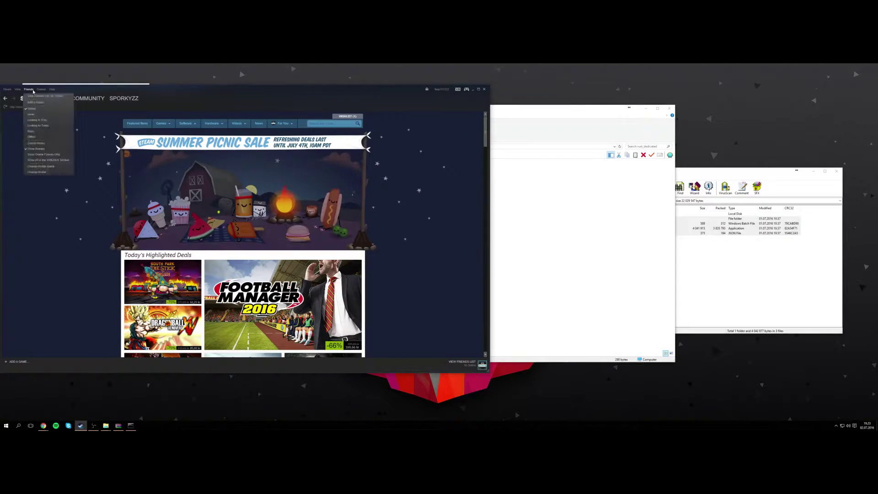
mouse_move(20, 90)
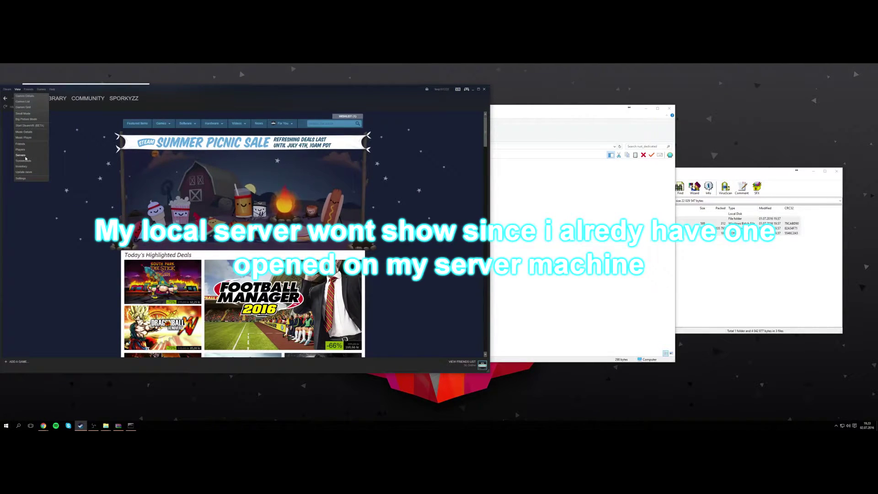
click(20, 155)
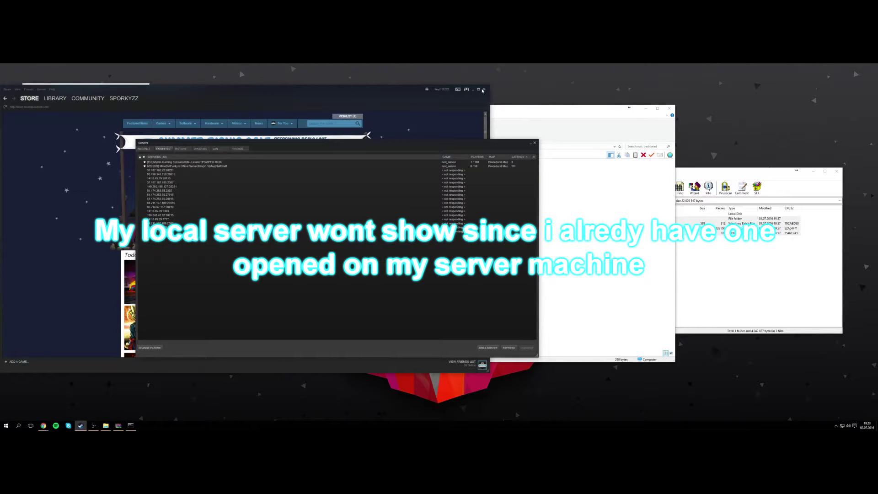
click(692, 155)
click(80, 140)
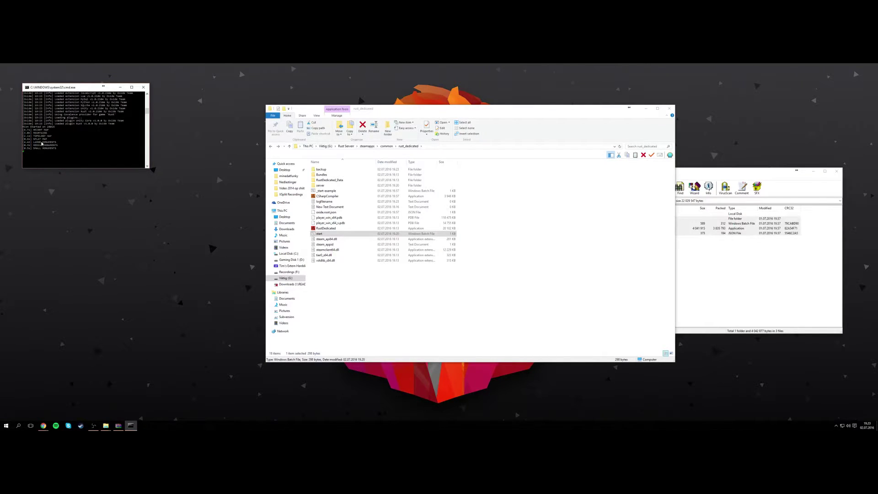
Browse server > mysticgn, checking the cfg, oxide and plugins folders to verify Oxide's files
drag(72, 91, 177, 139)
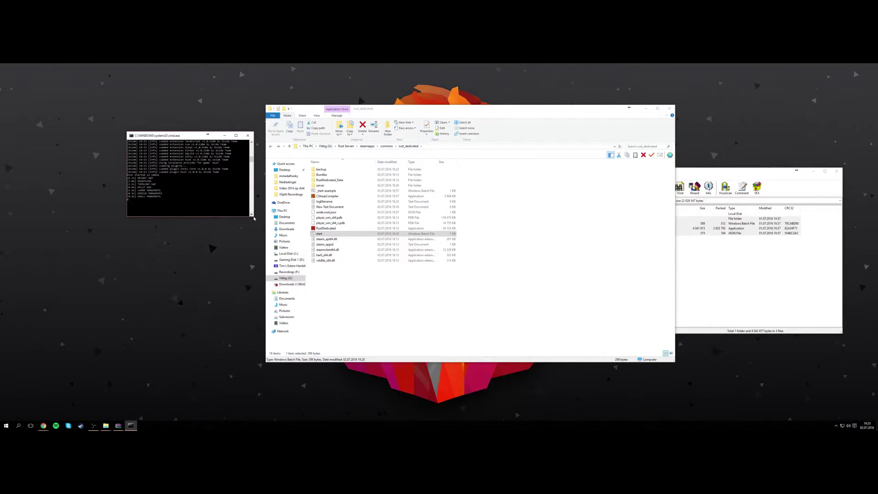
drag(253, 217, 281, 238)
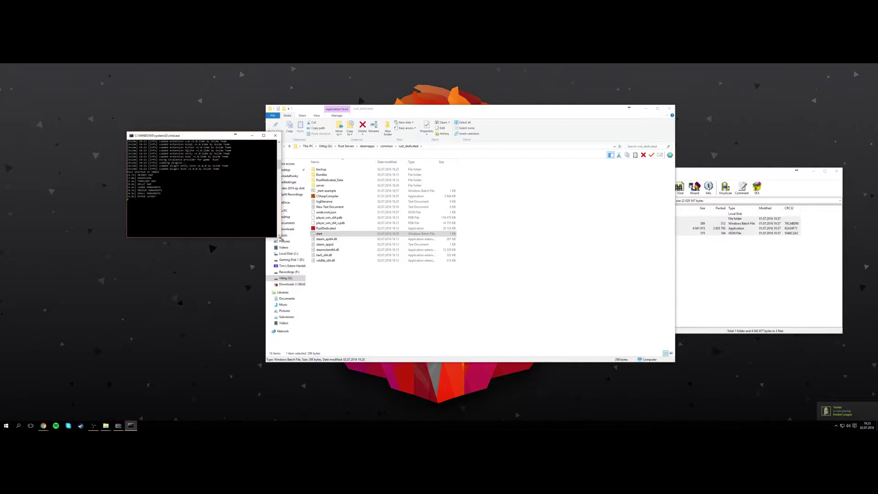
double_click(320, 185)
double_click(336, 242)
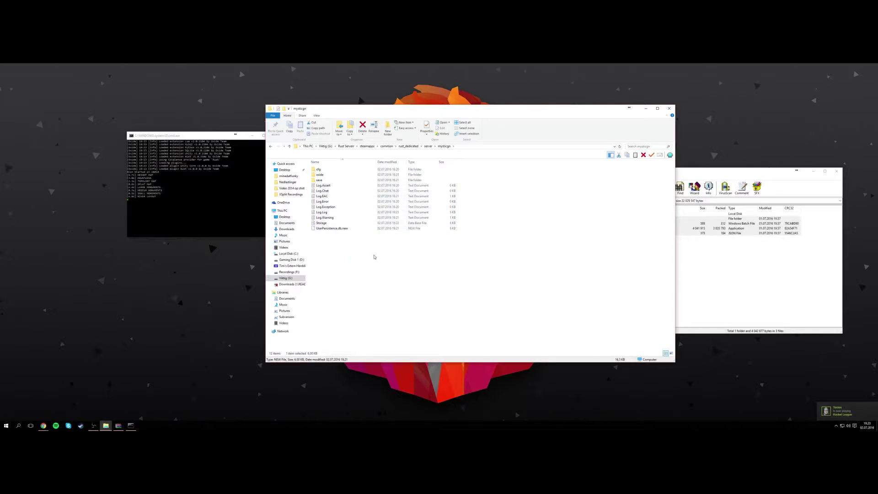
double_click(321, 170)
key(BackSpace)
double_click(322, 176)
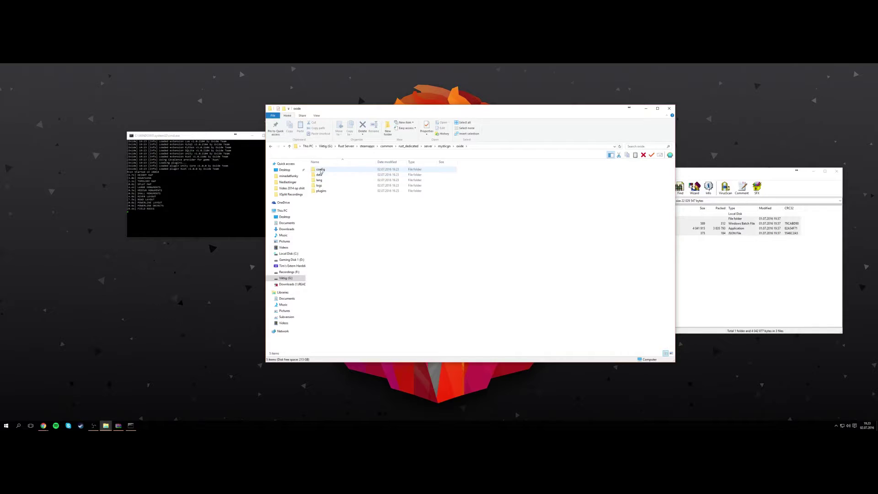
double_click(321, 190)
key(BackSpace)
key(BackSpace)
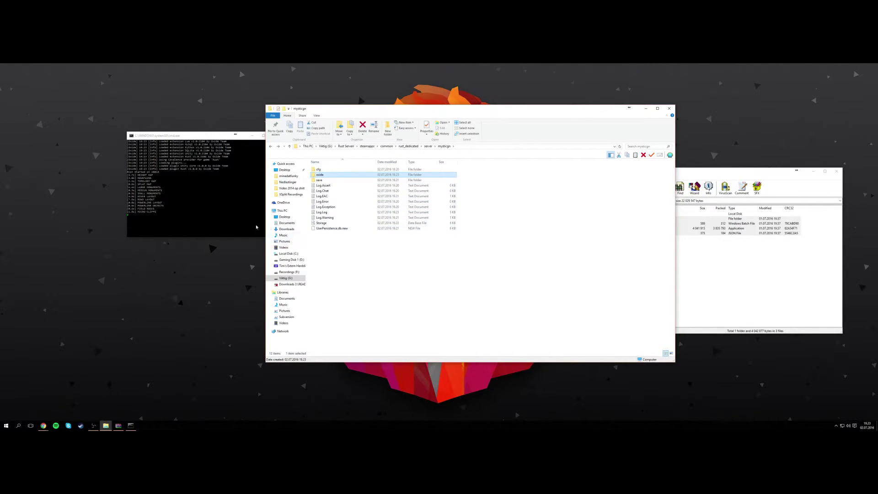
click(239, 217)
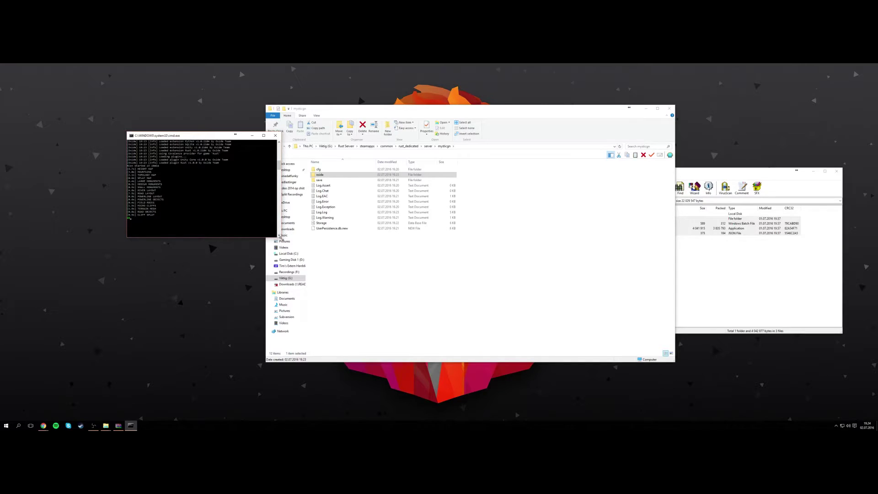
Enlarge the server console, move it up and right, and close the WinRAR archive window
drag(281, 236, 310, 255)
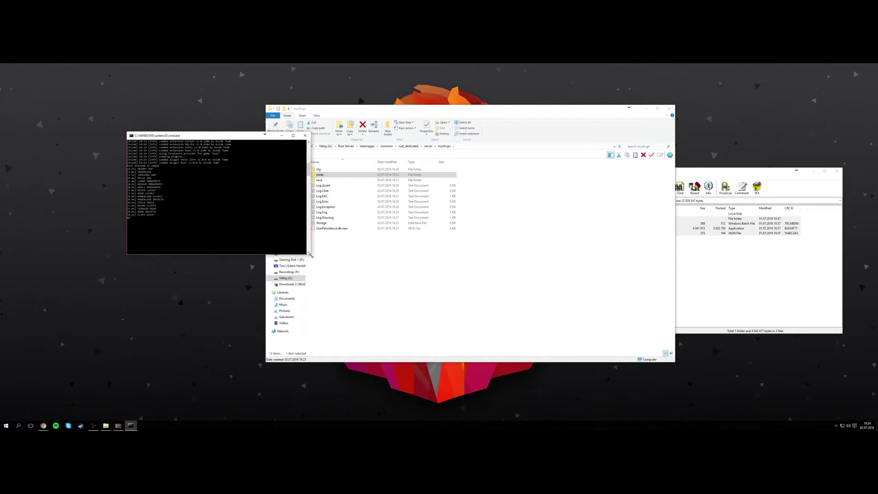
click(836, 171)
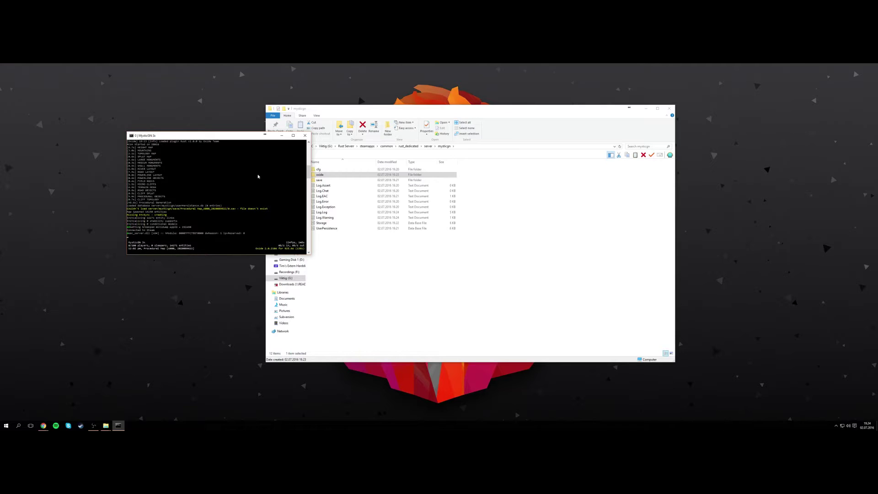
drag(201, 133, 227, 109)
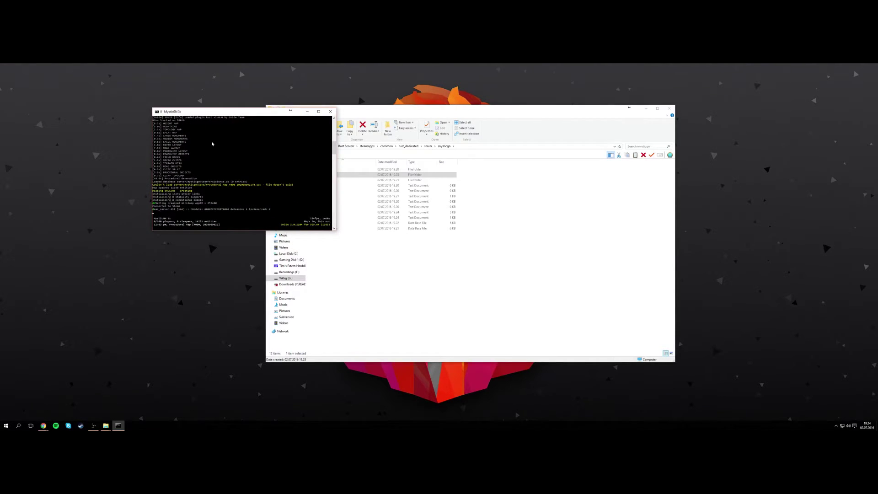
right_click(81, 425)
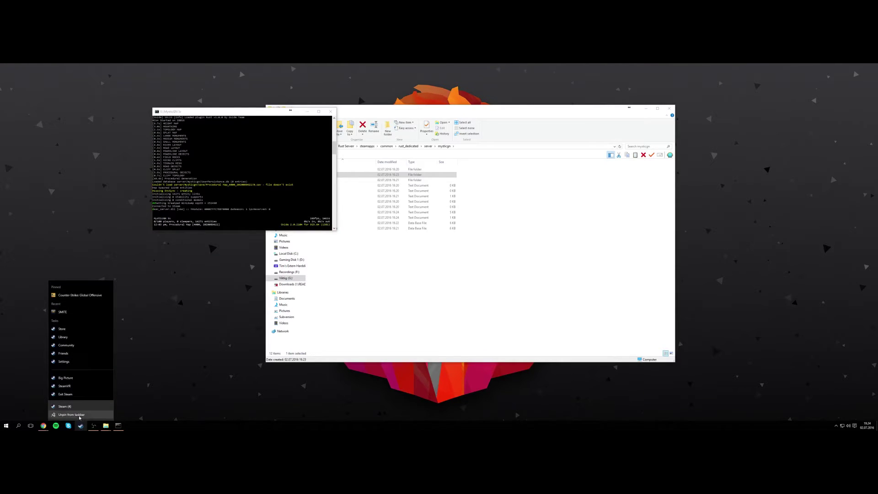
click(65, 406)
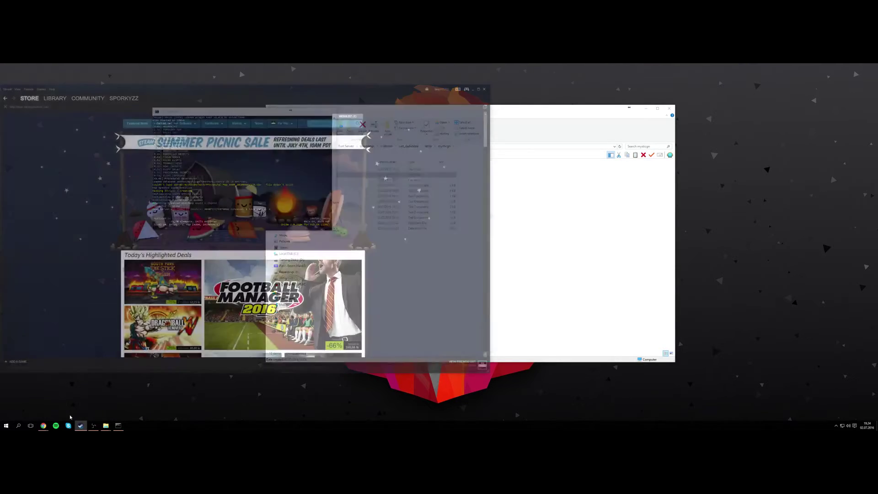
click(17, 89)
click(27, 137)
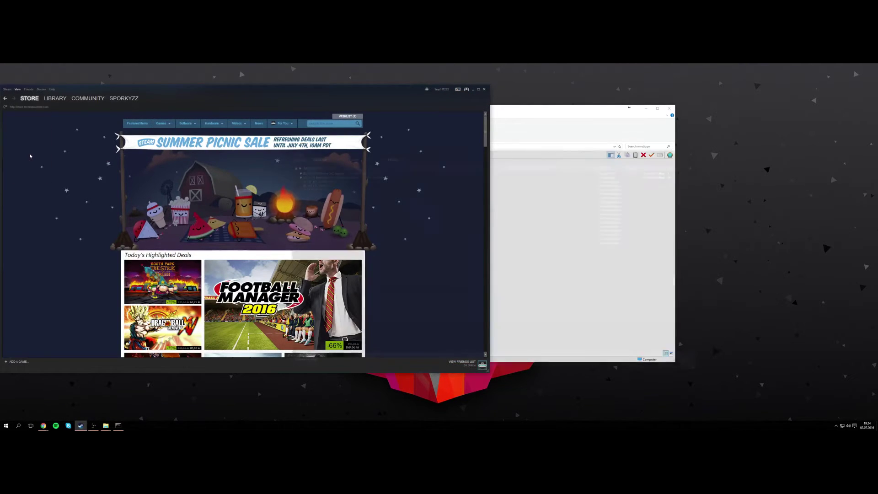
click(371, 160)
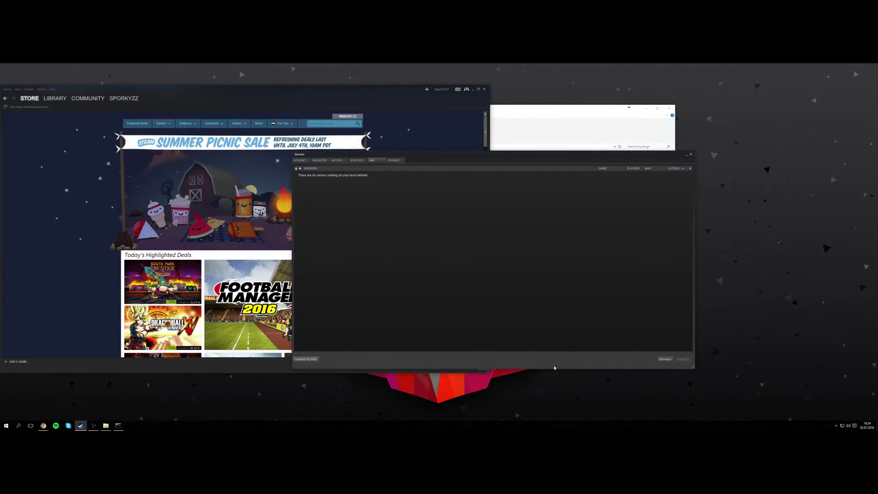
click(666, 361)
click(337, 160)
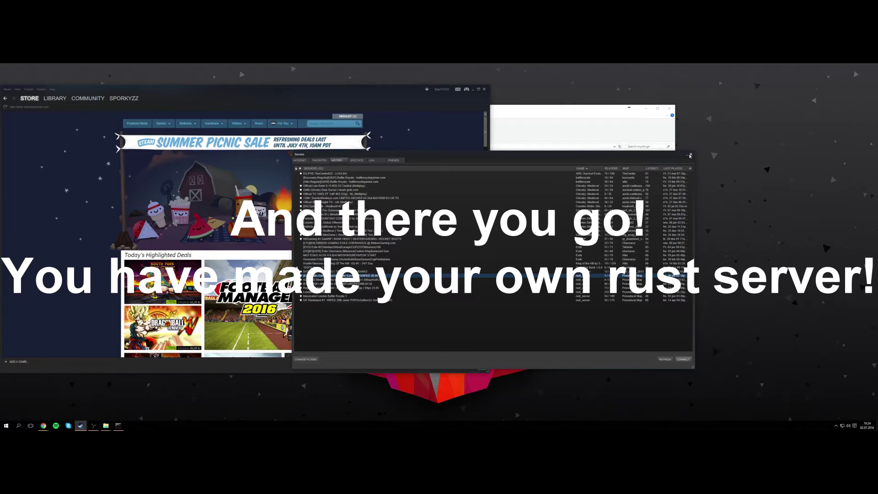
View the Rust server's game info from History, then close it and the server browser
right_click(326, 276)
click(337, 283)
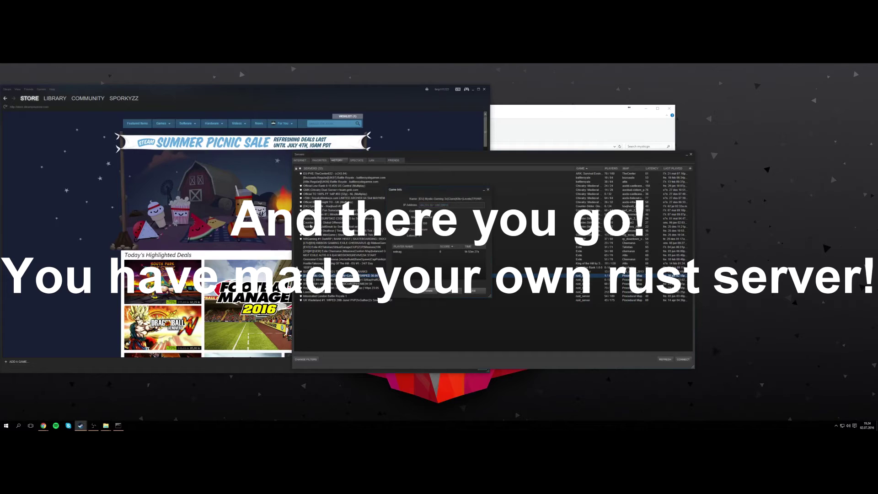
click(474, 290)
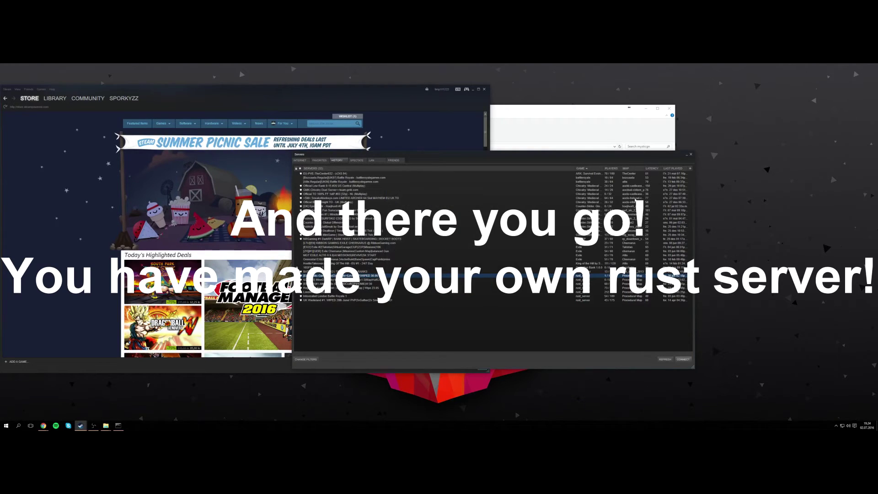
click(692, 154)
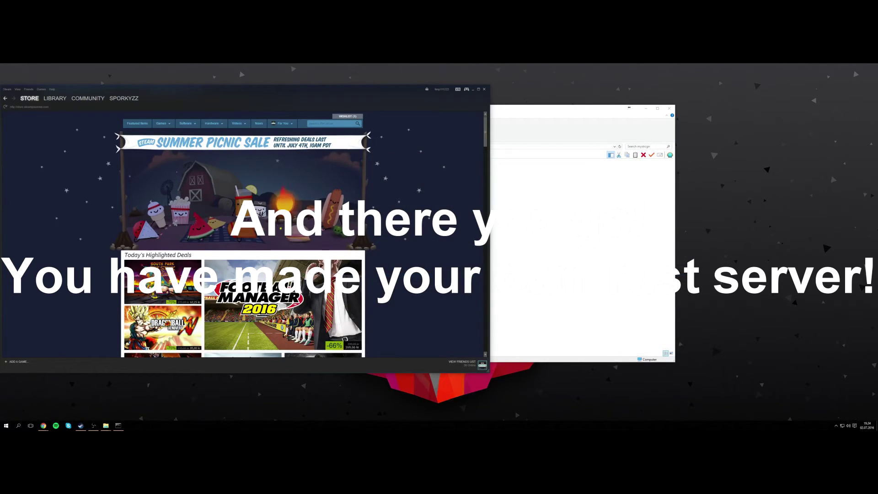